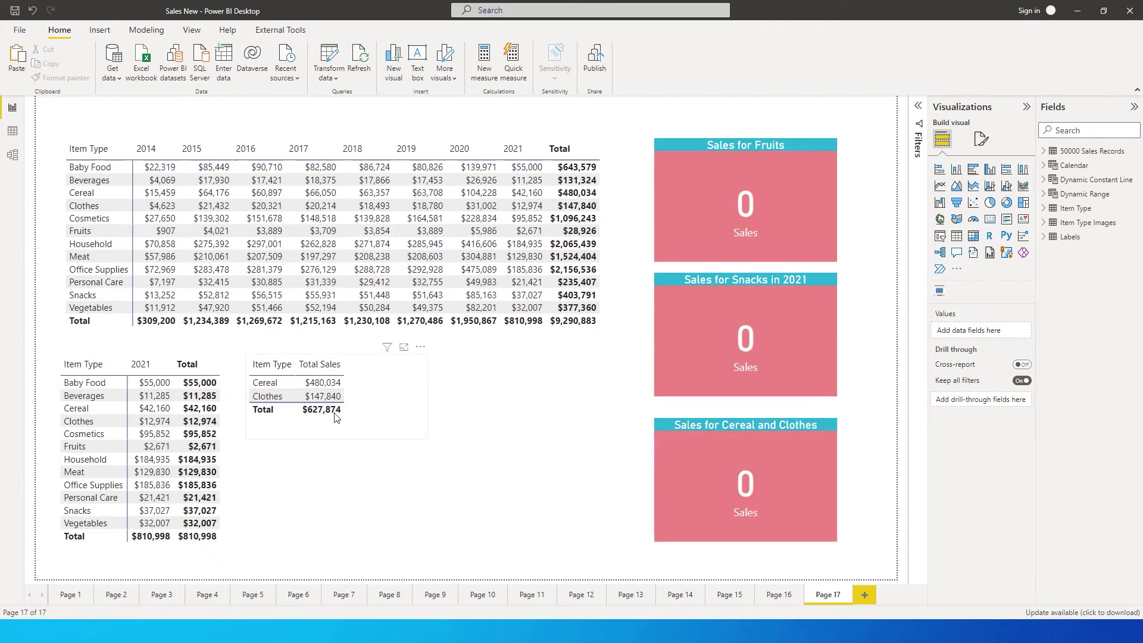
- Create and load an entered-data table named Measures_New, then expand it to show Column1
left_click(382, 416)
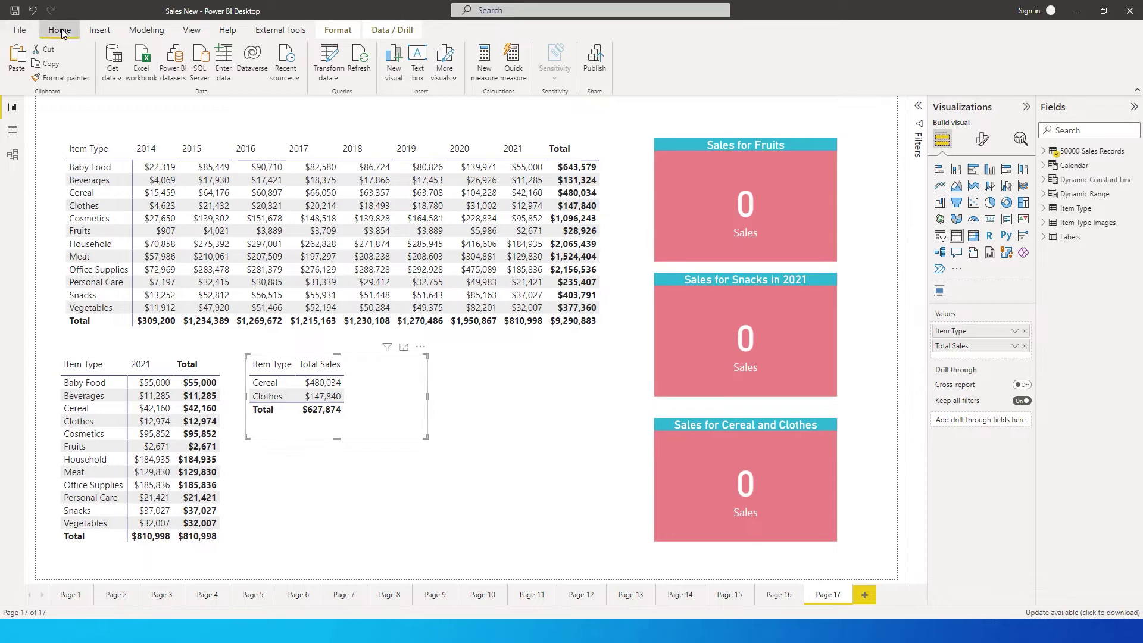
left_click(227, 77)
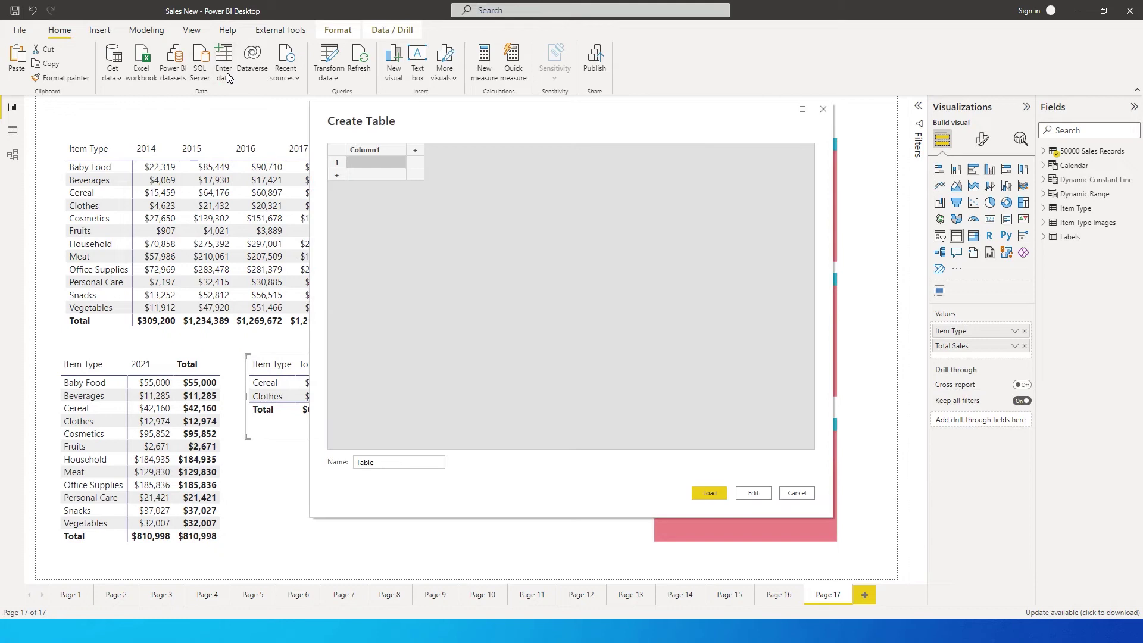
left_click(402, 467)
left_click(403, 467)
left_click_drag(402, 467, 322, 471)
type("Measures")
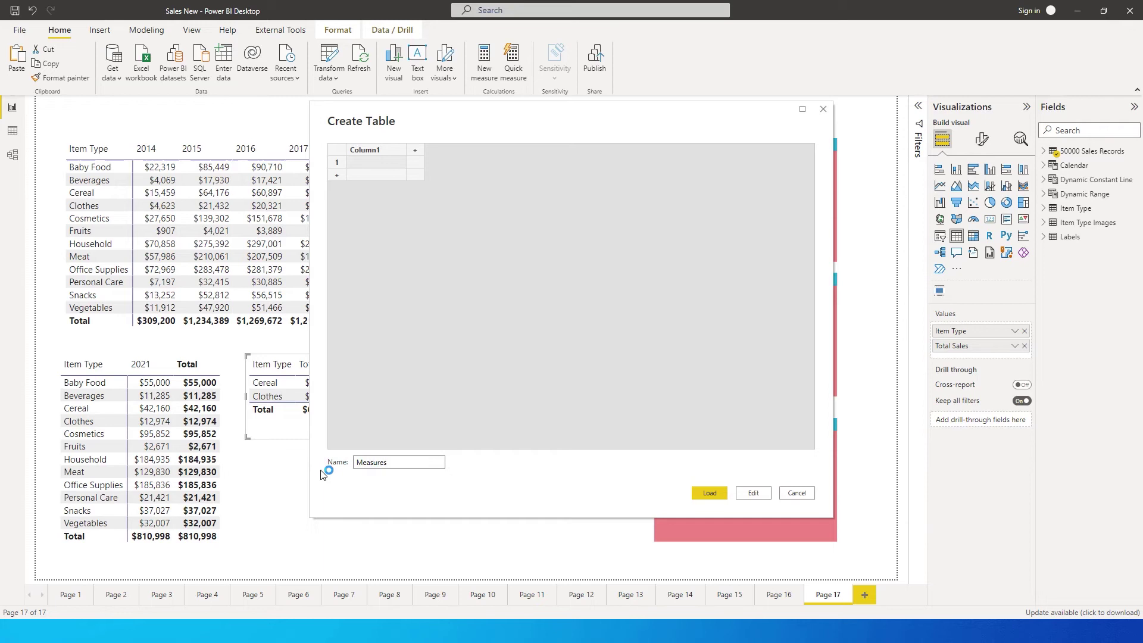
type("_New")
left_click(710, 493)
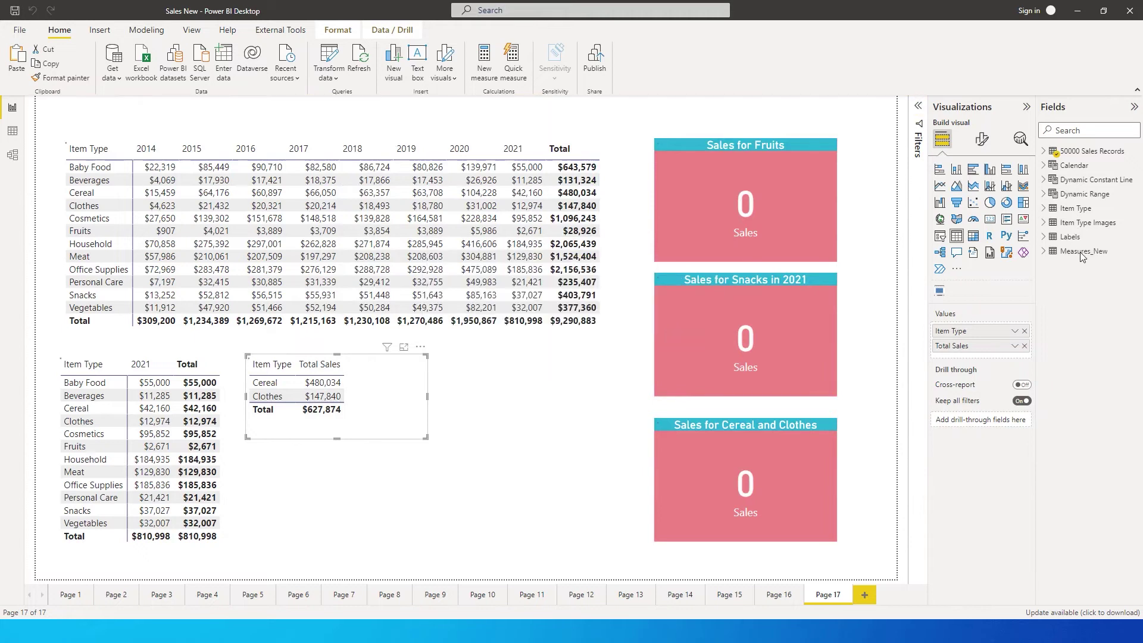
left_click(1084, 253)
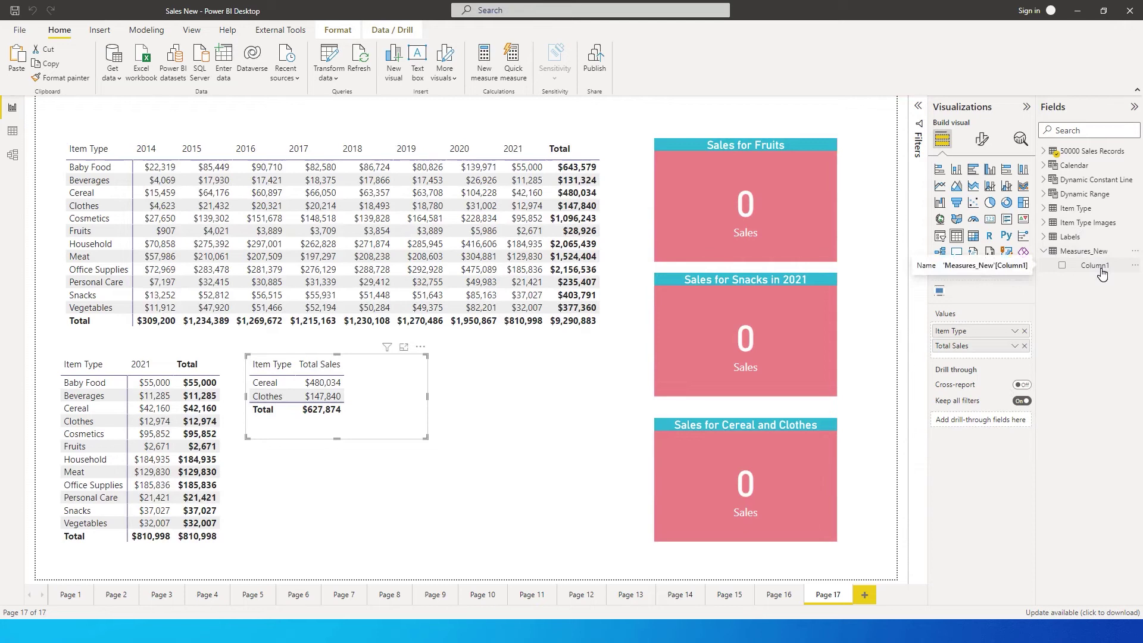
left_click(1135, 251)
- Add the measure Sales Amount = CALCULATE(SUM('50000 Sales Records'[Sales Price])) to Measures_New
left_click(1072, 259)
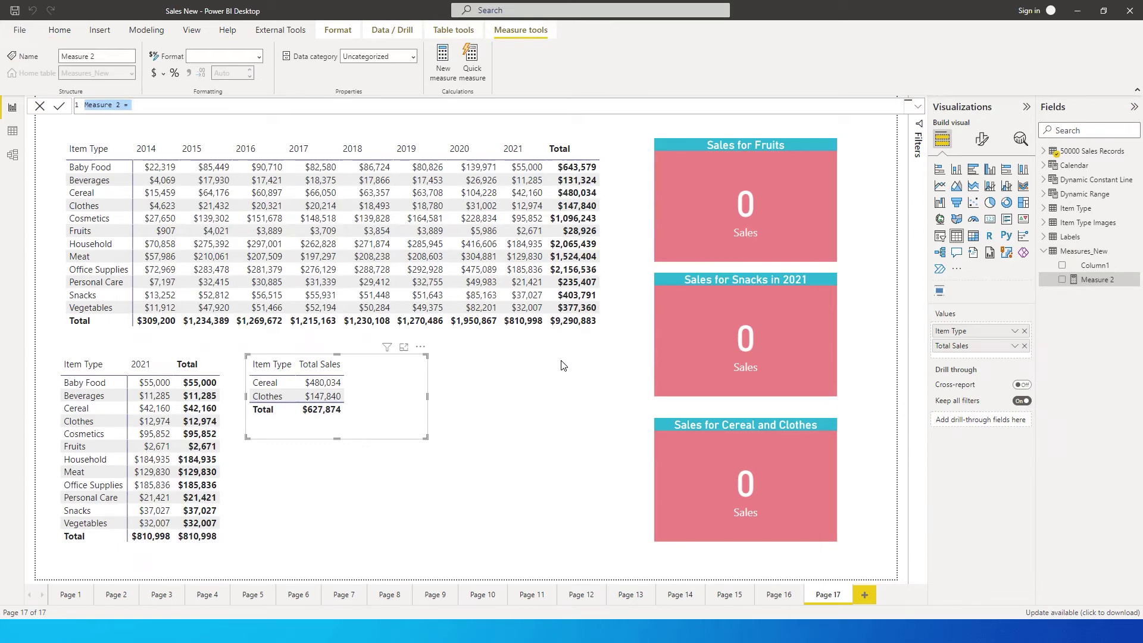
type("Sales Amount =")
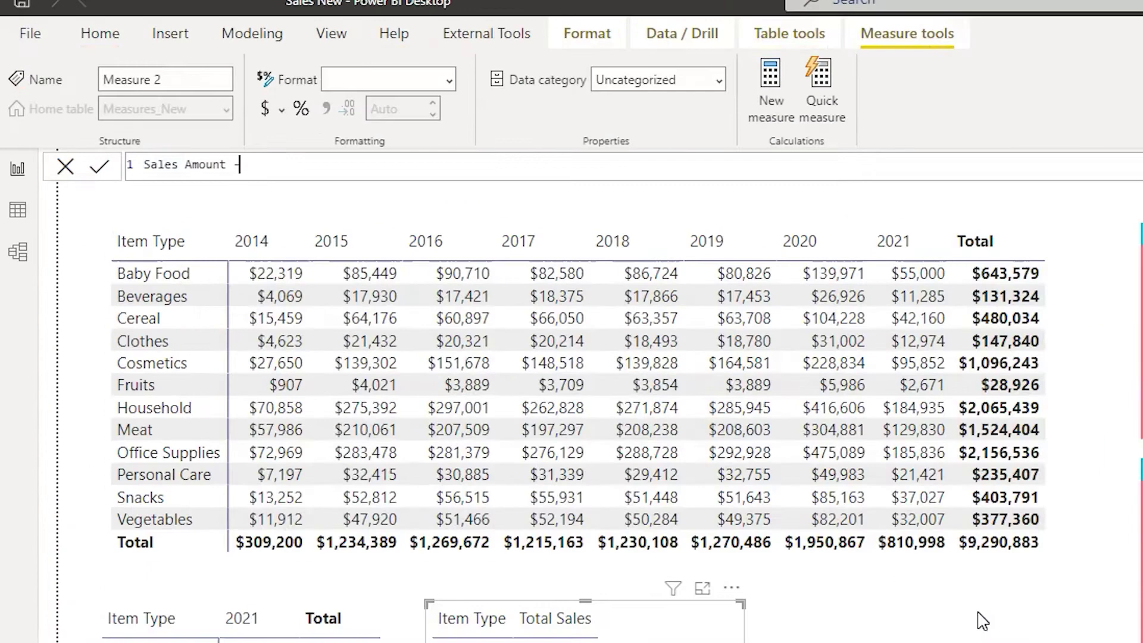
type(" CALCULATE(sum")
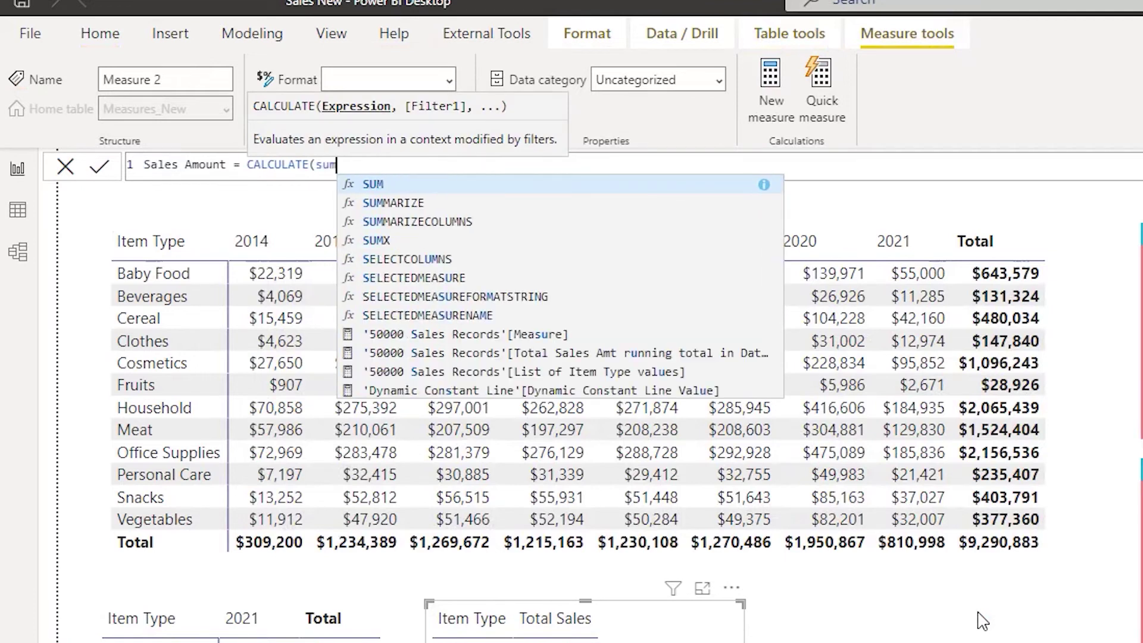
key("Tab")
type("sales")
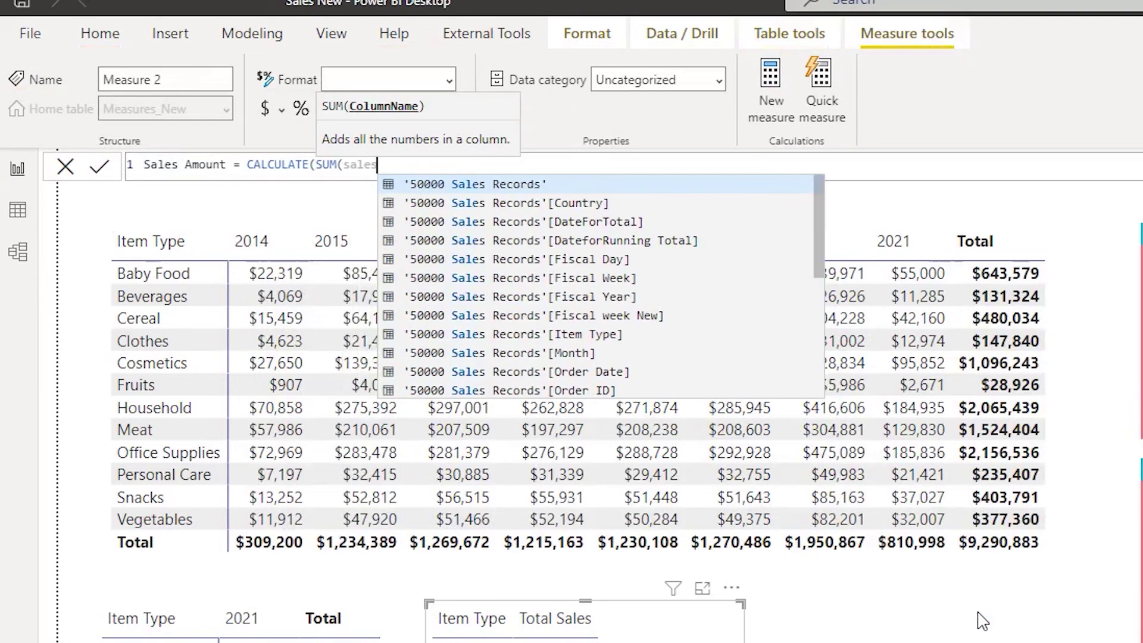
type(" price")
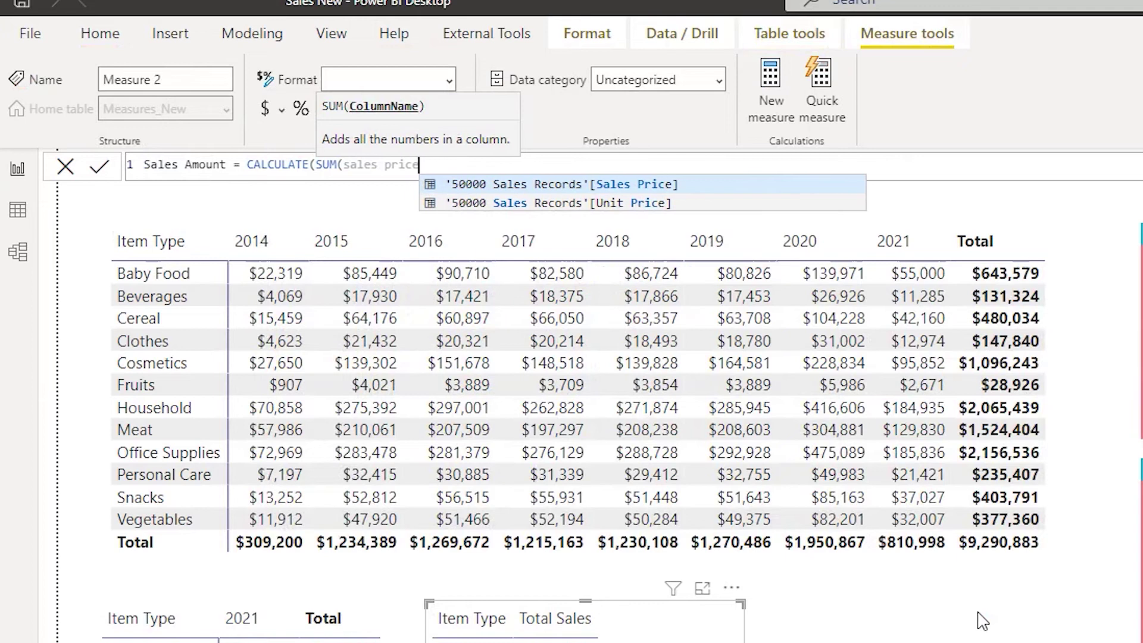
key("Tab")
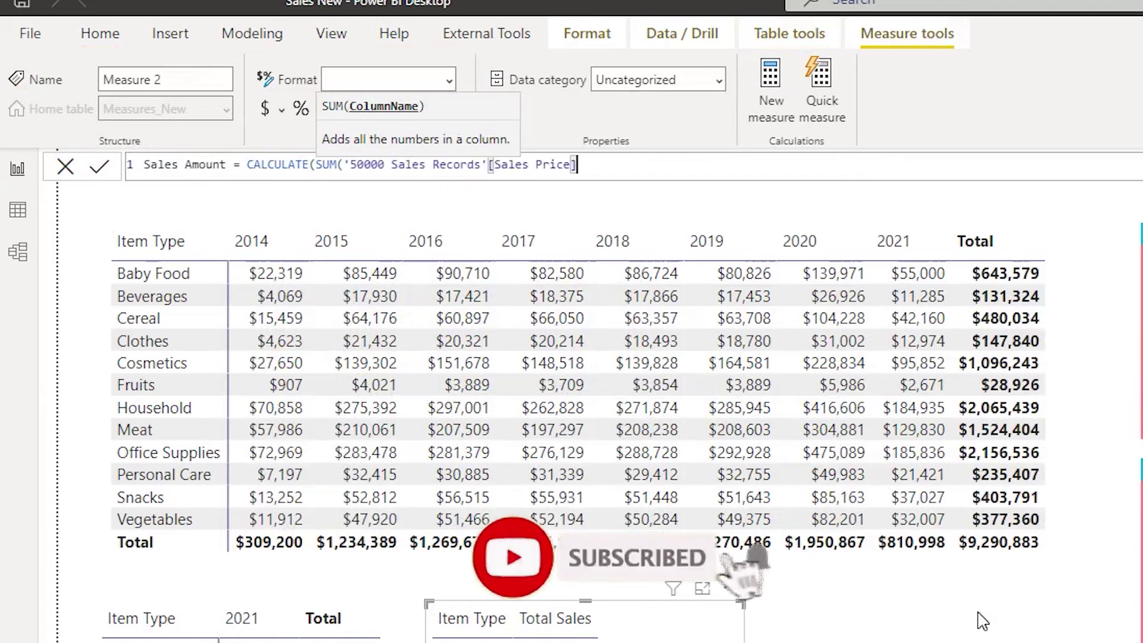
type("))")
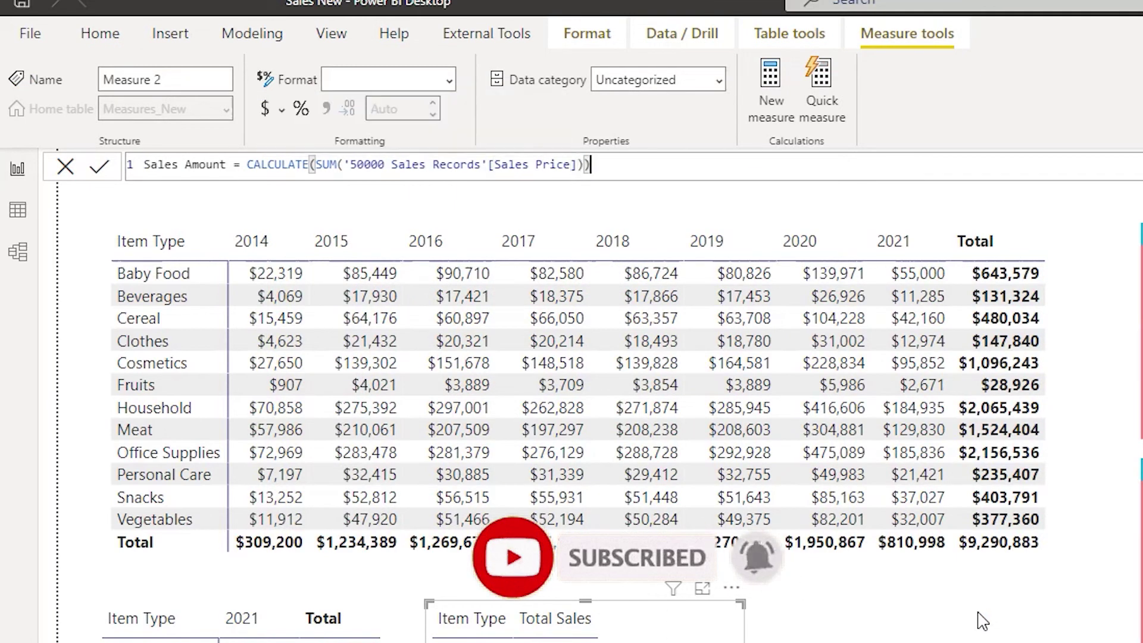
key("Return")
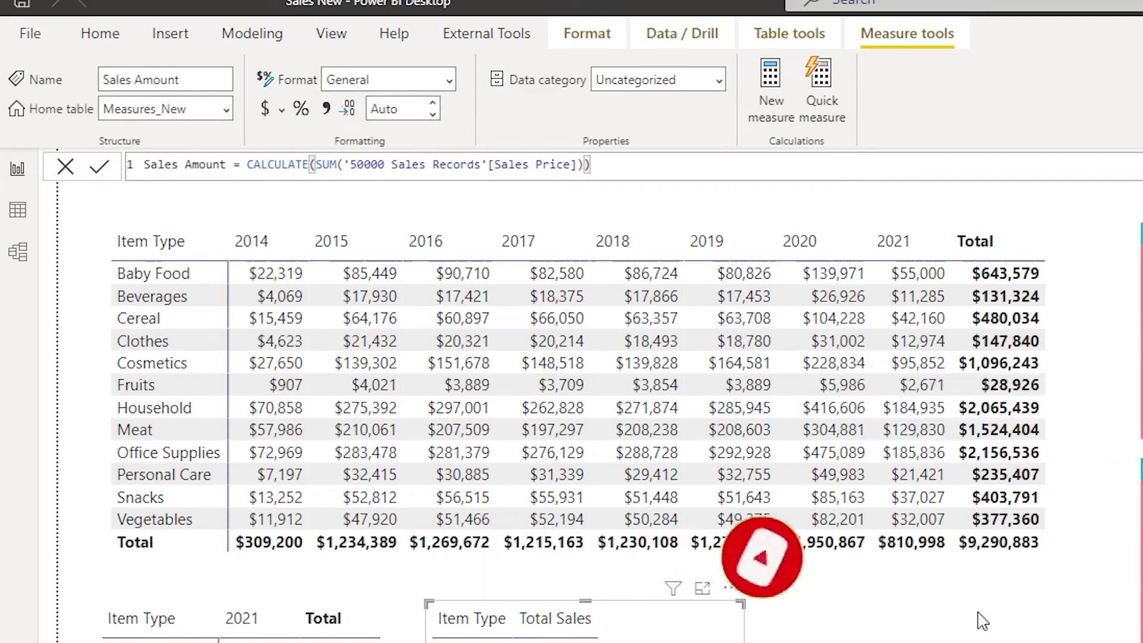
left_click(1077, 298)
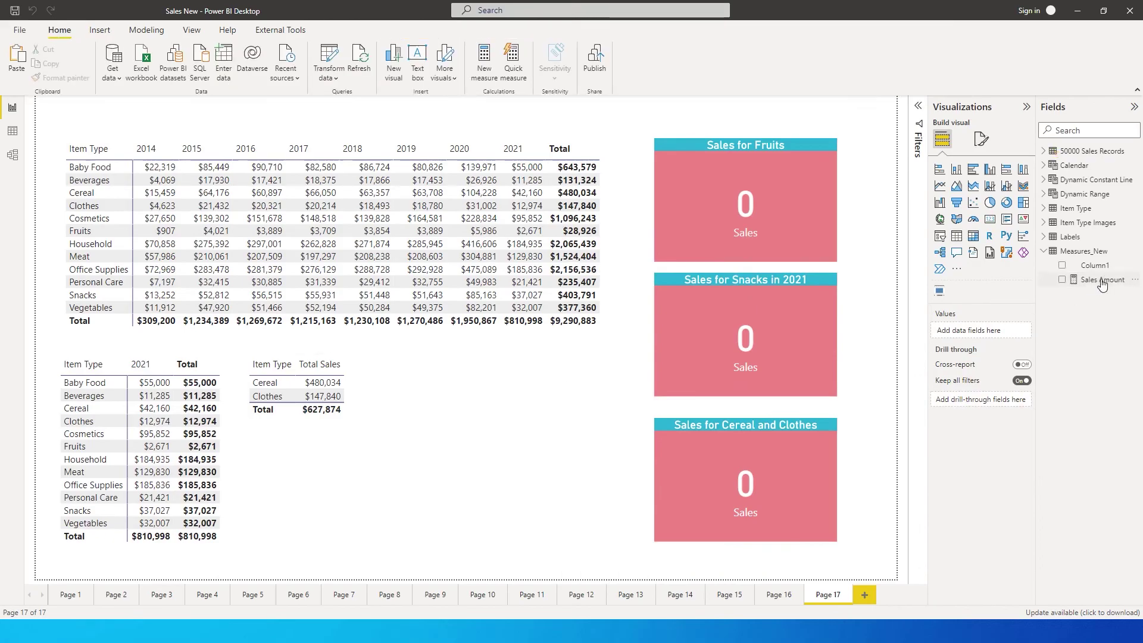
left_click(1063, 281)
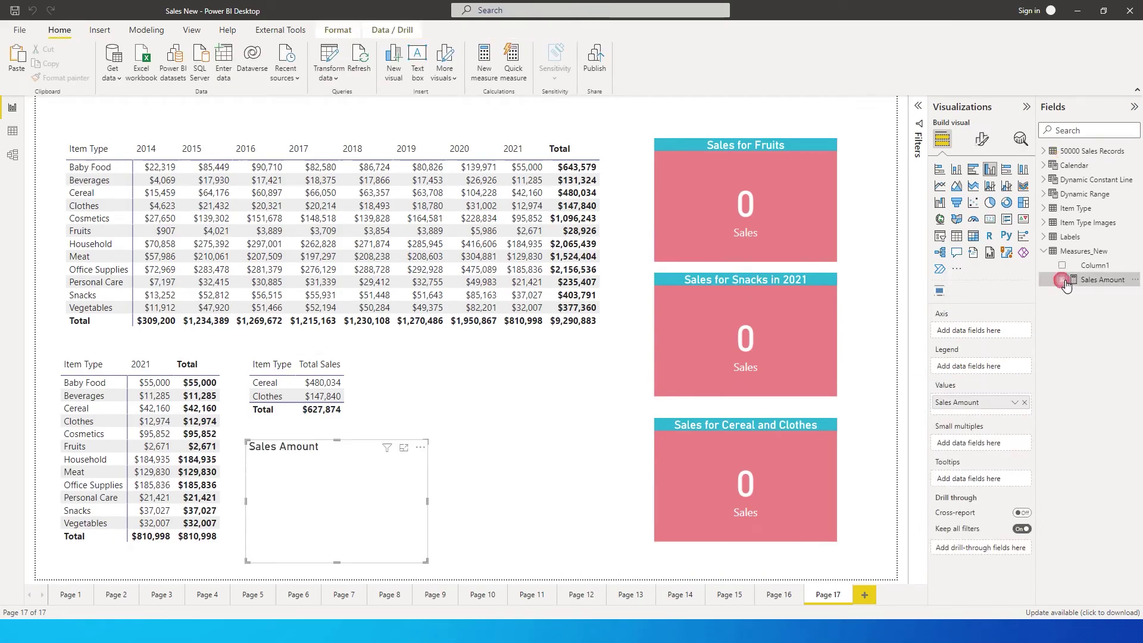
left_click(957, 236)
left_click_drag(391, 484, 515, 462)
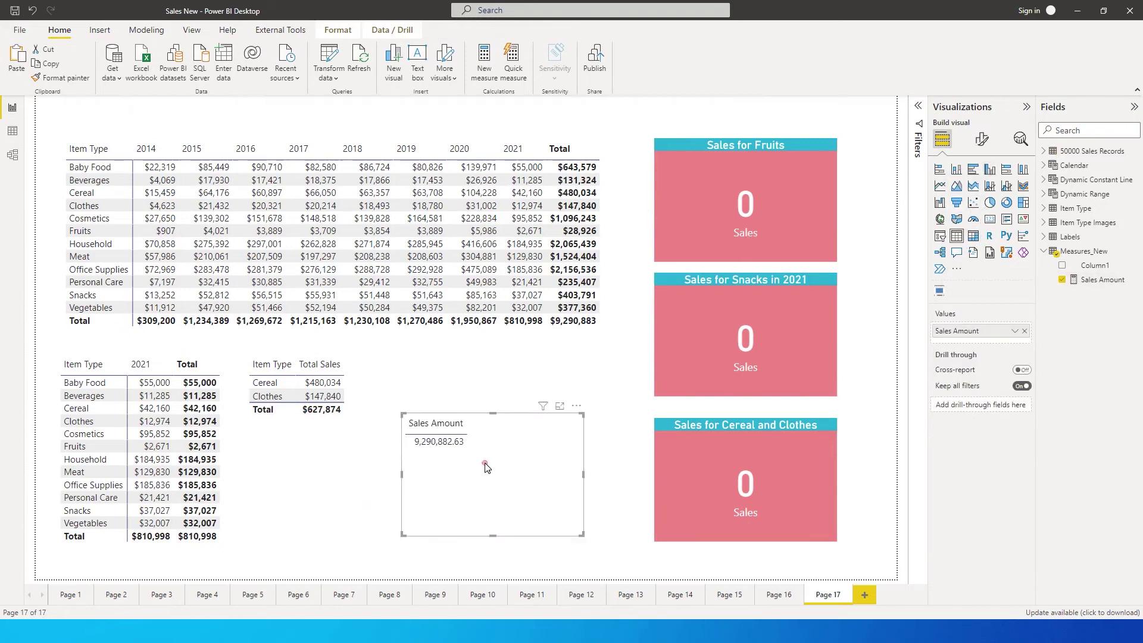
left_click(991, 219)
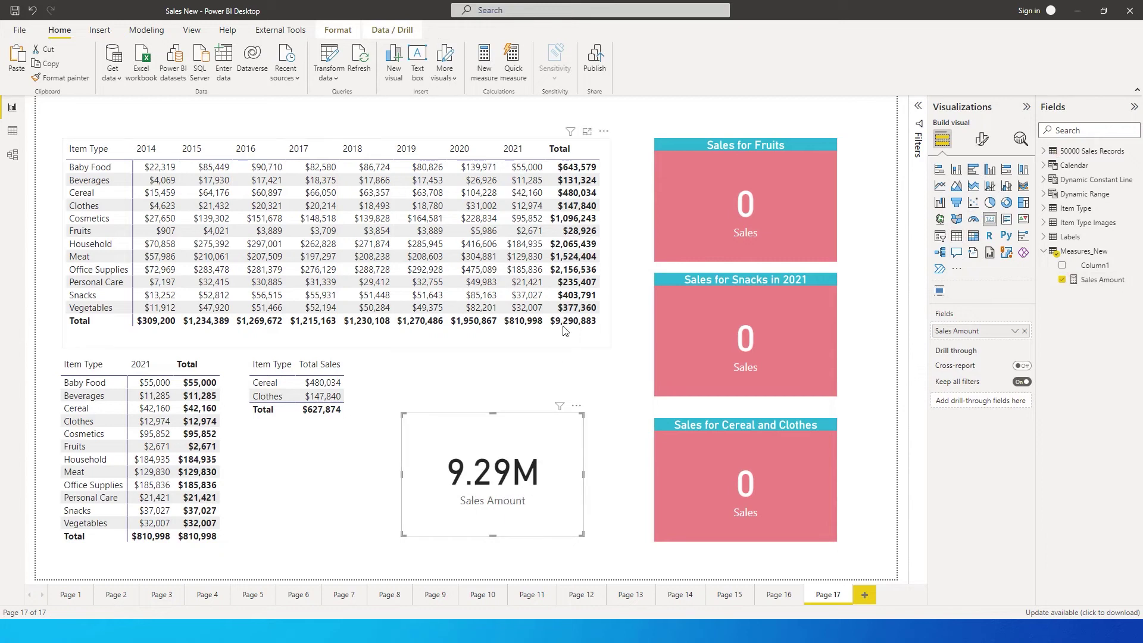
left_click(576, 406)
left_click(605, 434)
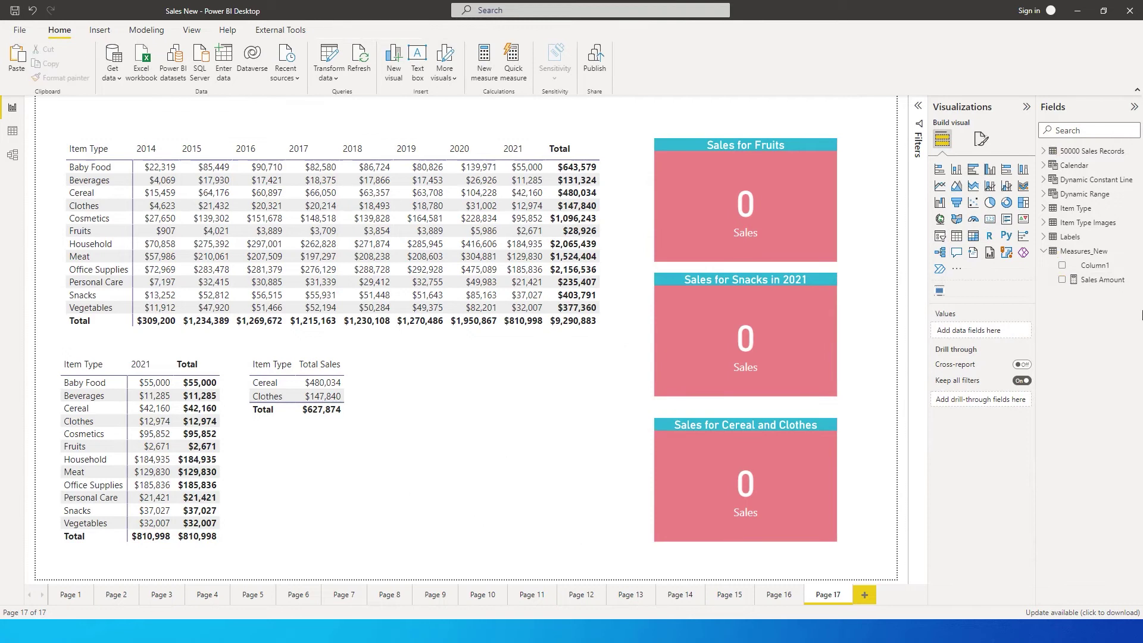
- Add Fruits Sales = CALCULATE(Measures_New[Sales Amount], Item Type = "Fruits") to Measures_New
right_click(1118, 252)
left_click(1054, 260)
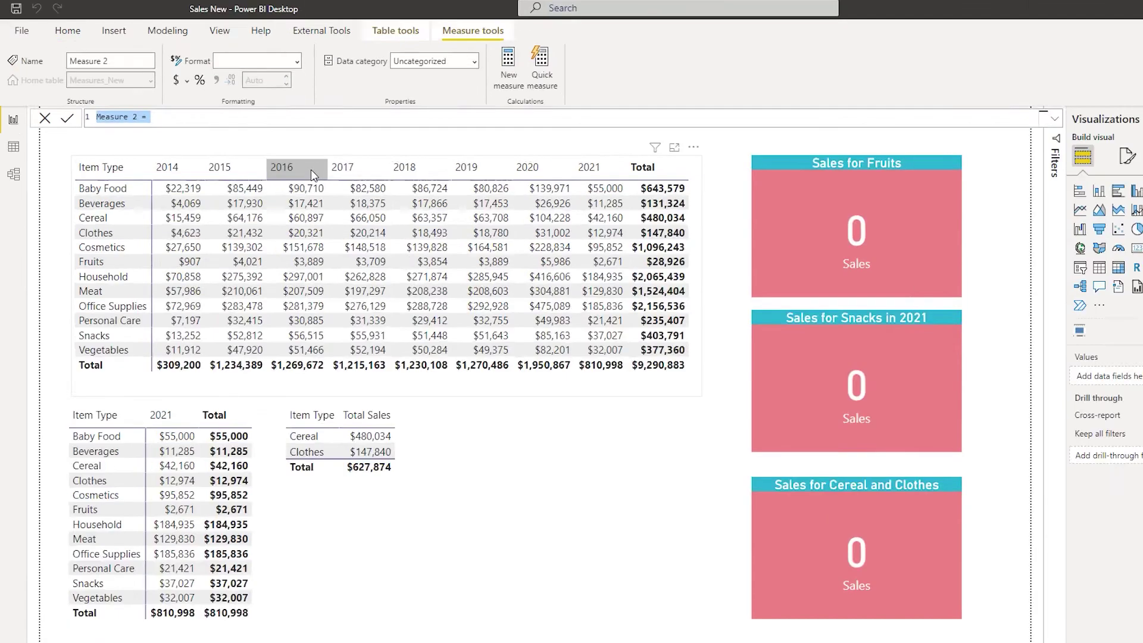
type("Fruits")
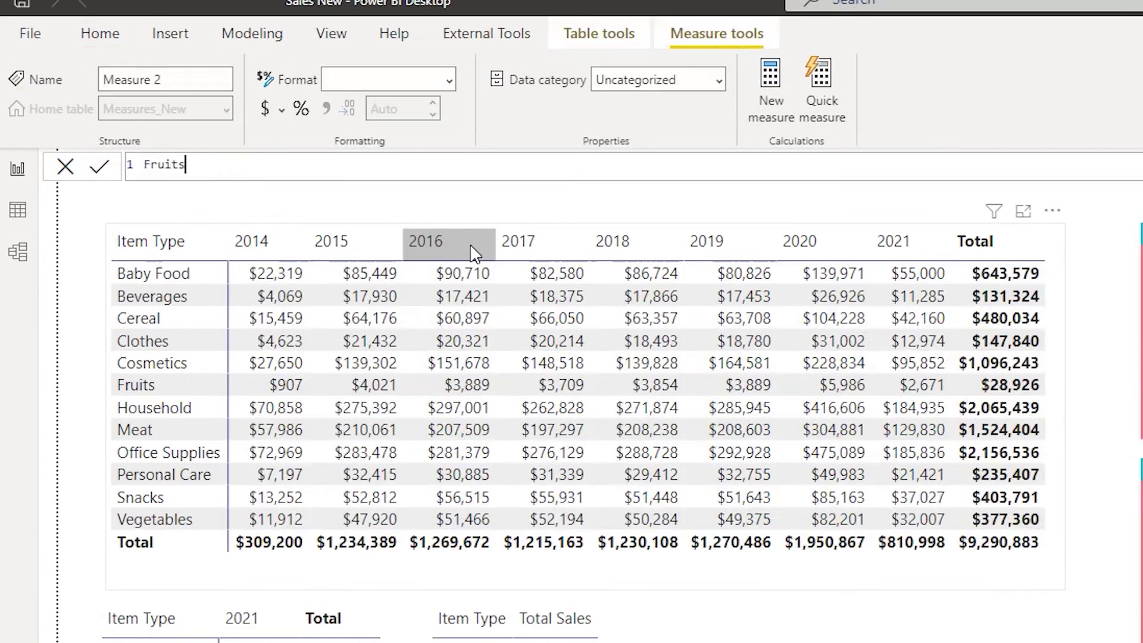
type(" Sales = Ca")
key("Tab")
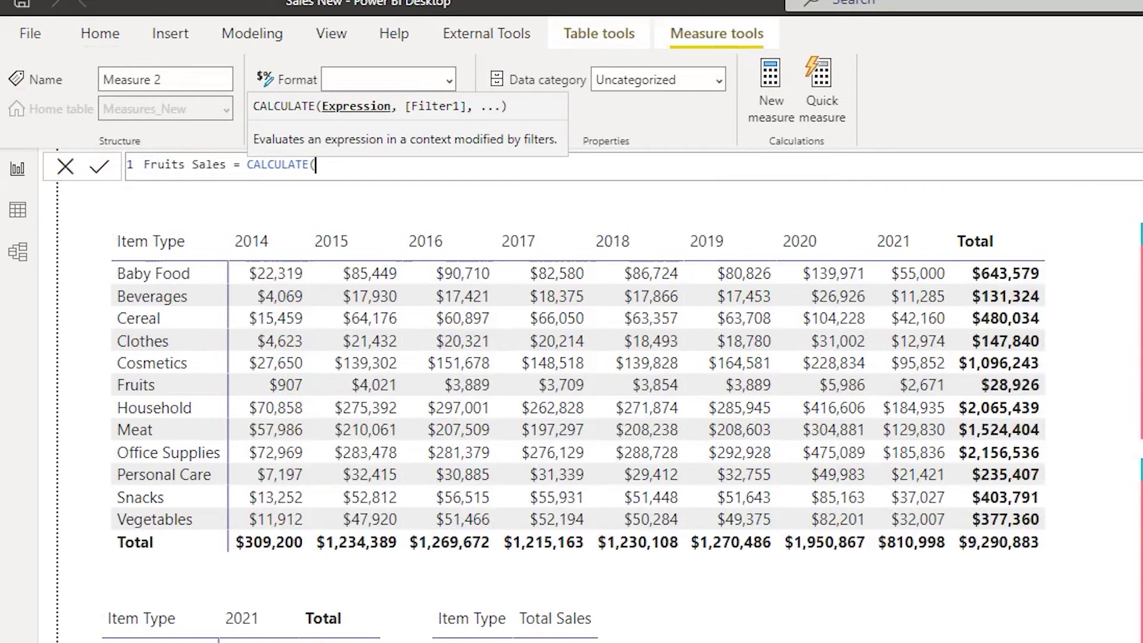
type("sales")
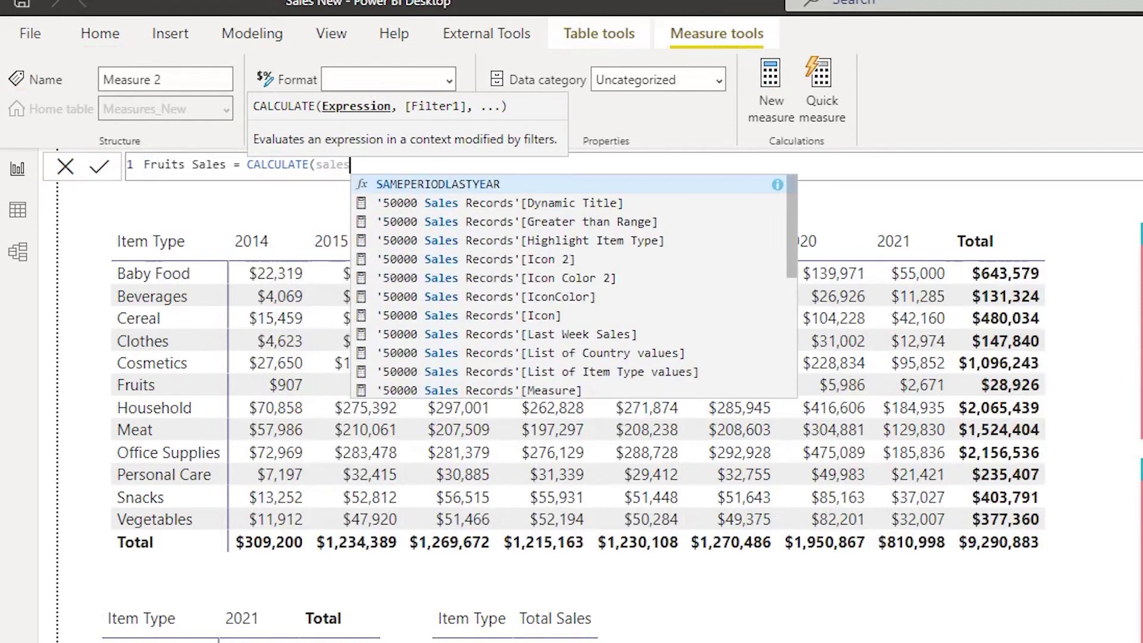
type(" amoun")
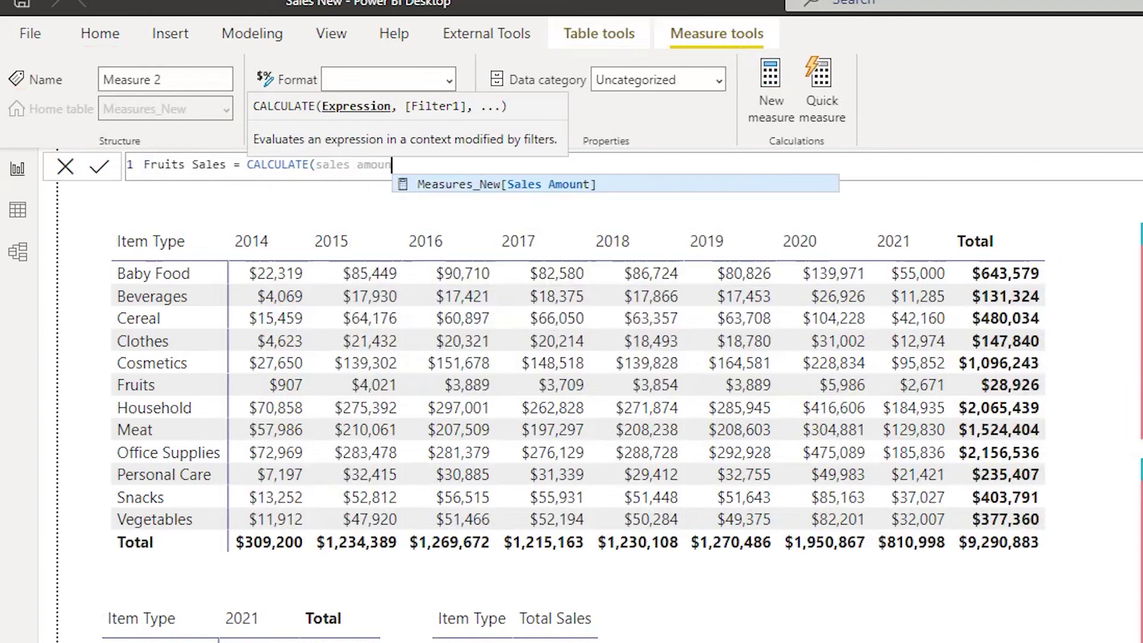
key("Tab")
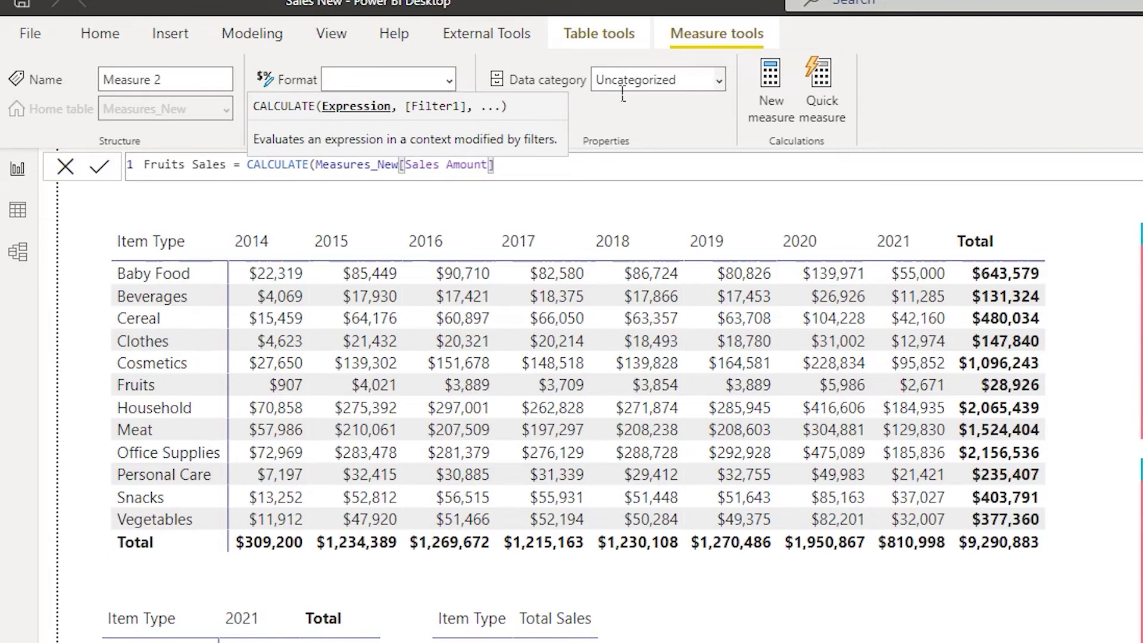
type(",")
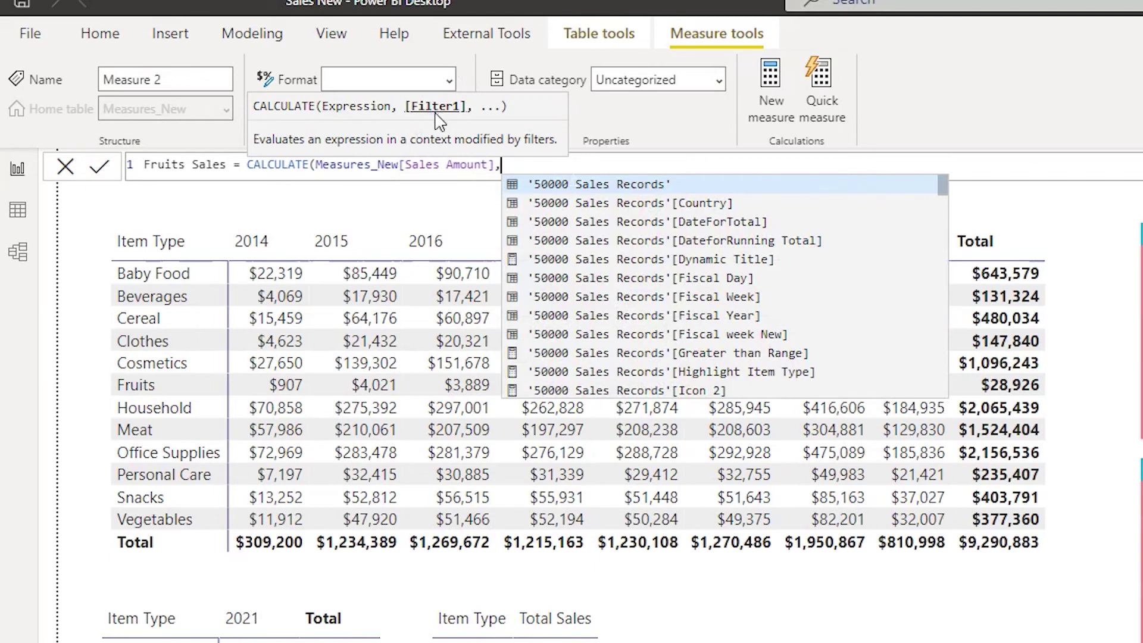
type("item")
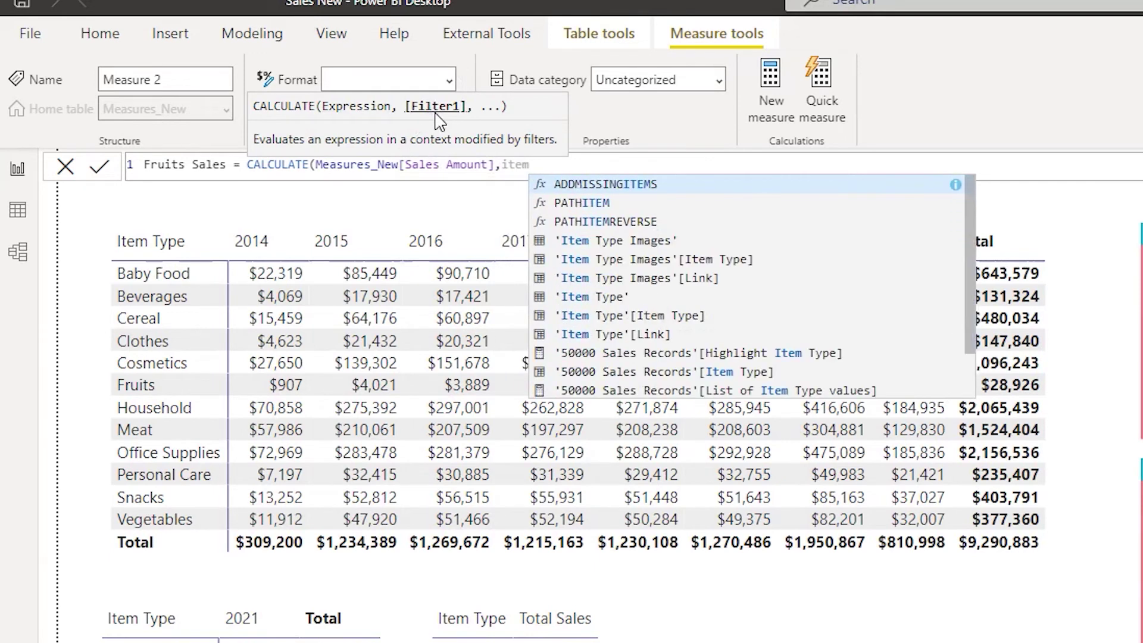
key("Down")
key("Down")
key("Down")
key("Down")
key("Down")
key("Down")
key("Down")
key("Tab")
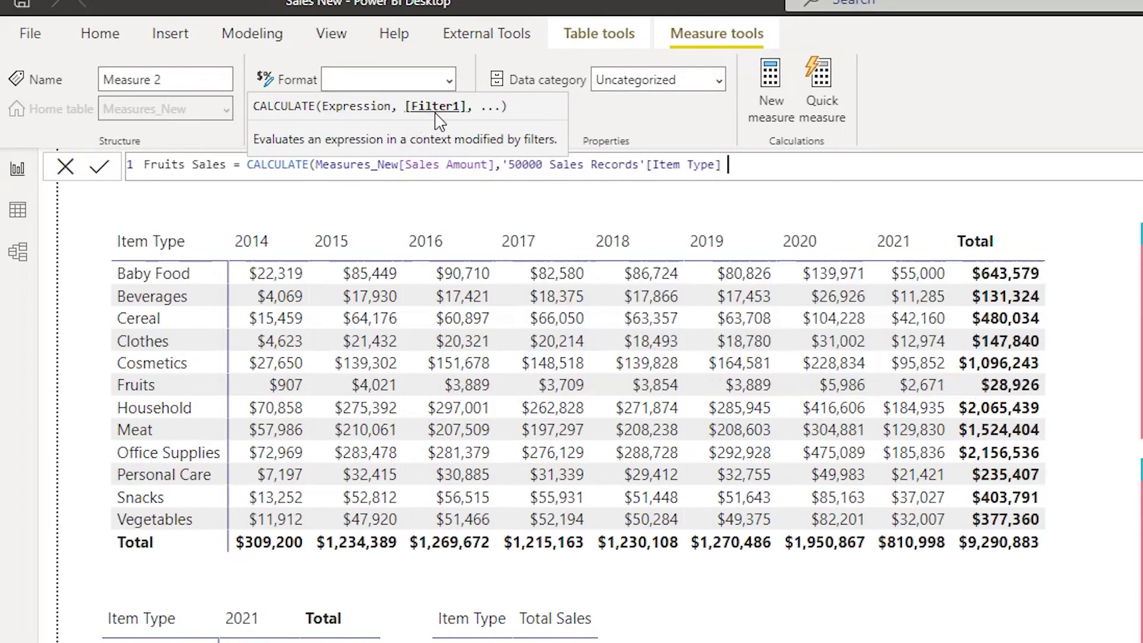
type("= \"Fruits\")")
key("Return")
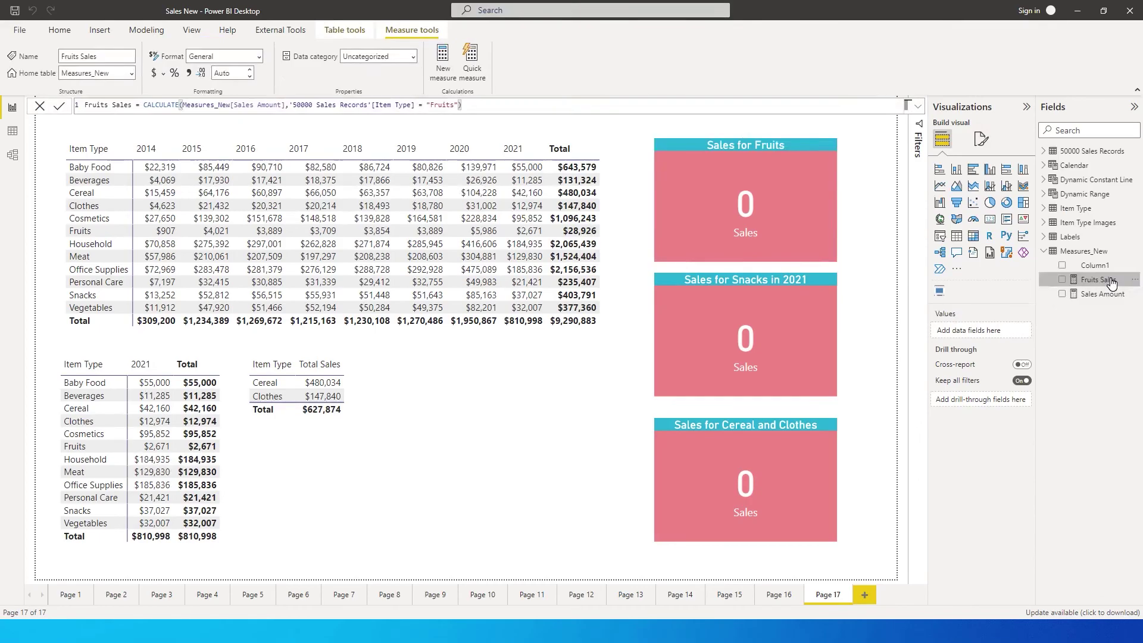
- Put Fruits Sales on the Sales for Fruits card, which now reads 28.93K
left_click_drag(1100, 281, 972, 334)
mouse_move(734, 228)
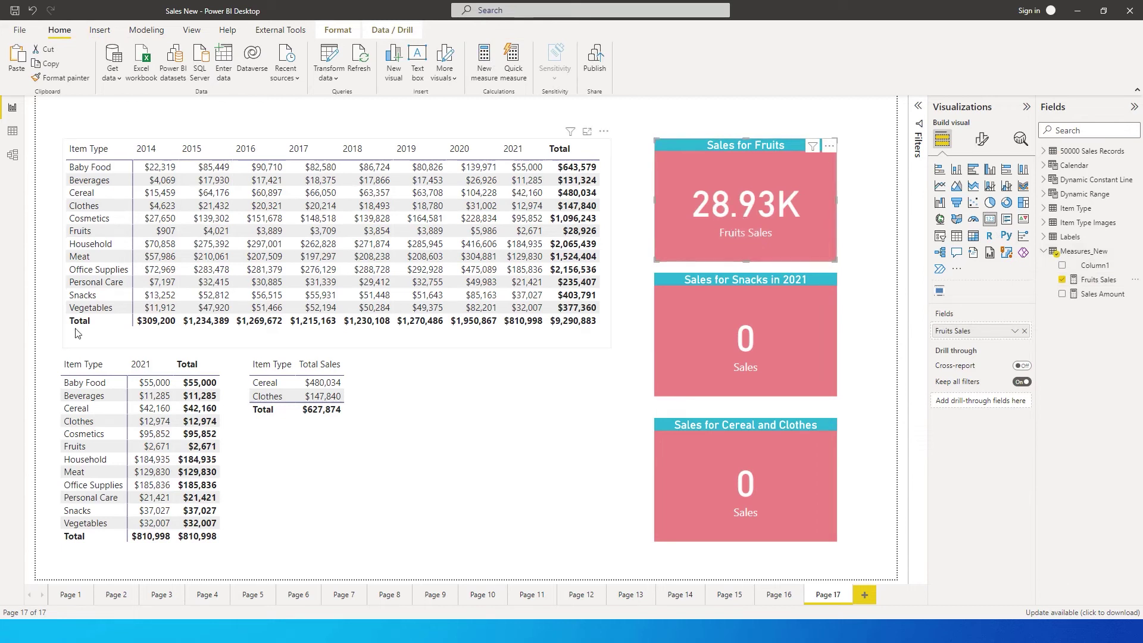
mouse_move(592, 237)
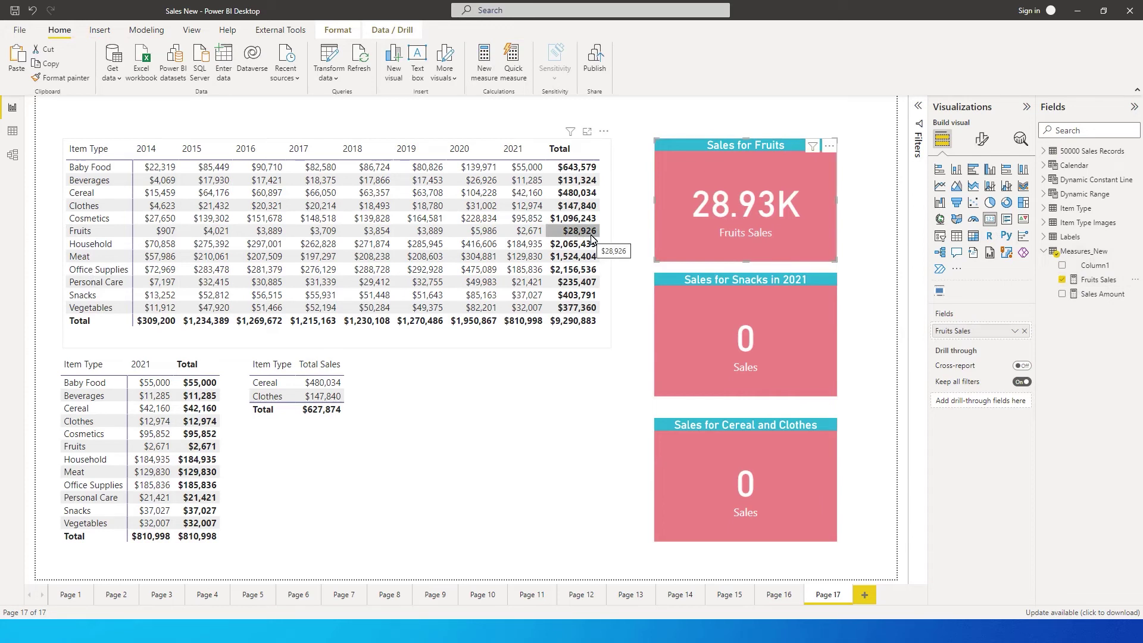
left_click(1094, 280)
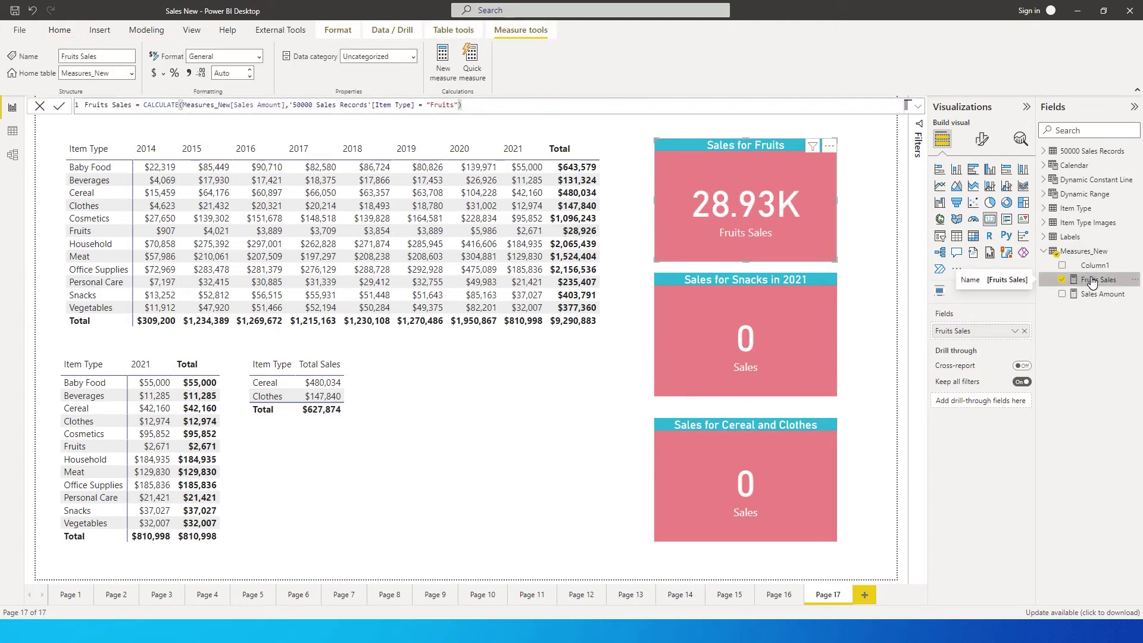
left_click(800, 324)
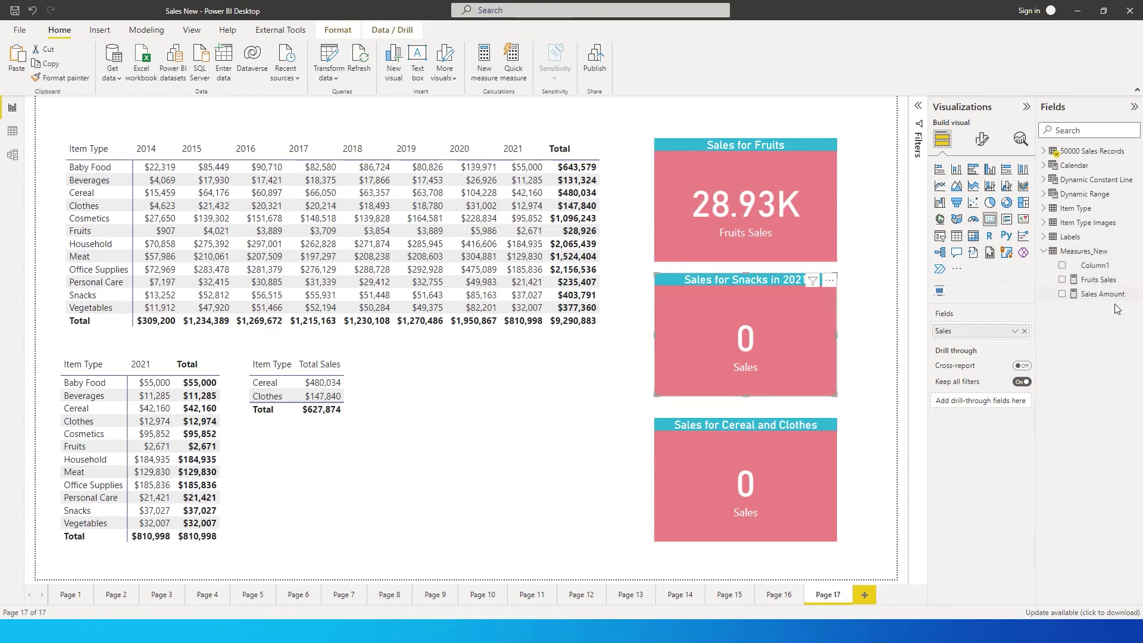
left_click(1138, 254)
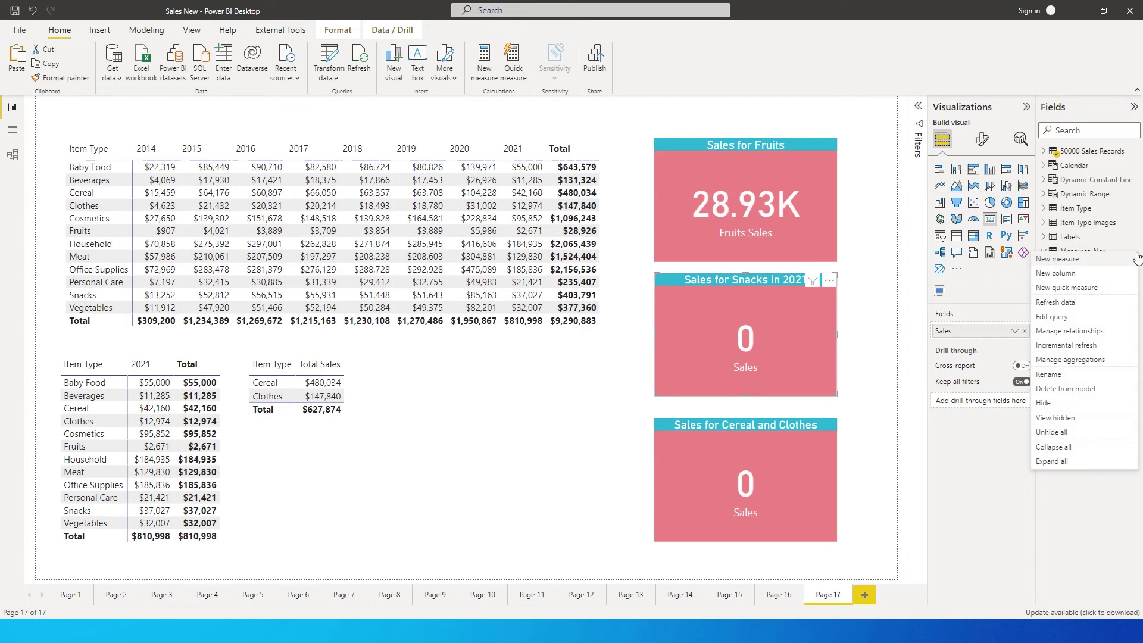
- Begin a new measure: Sales for Snacks 2021 = CALCULATE(Sales Amount, Item Type = "Snacks", …)
left_click(1075, 263)
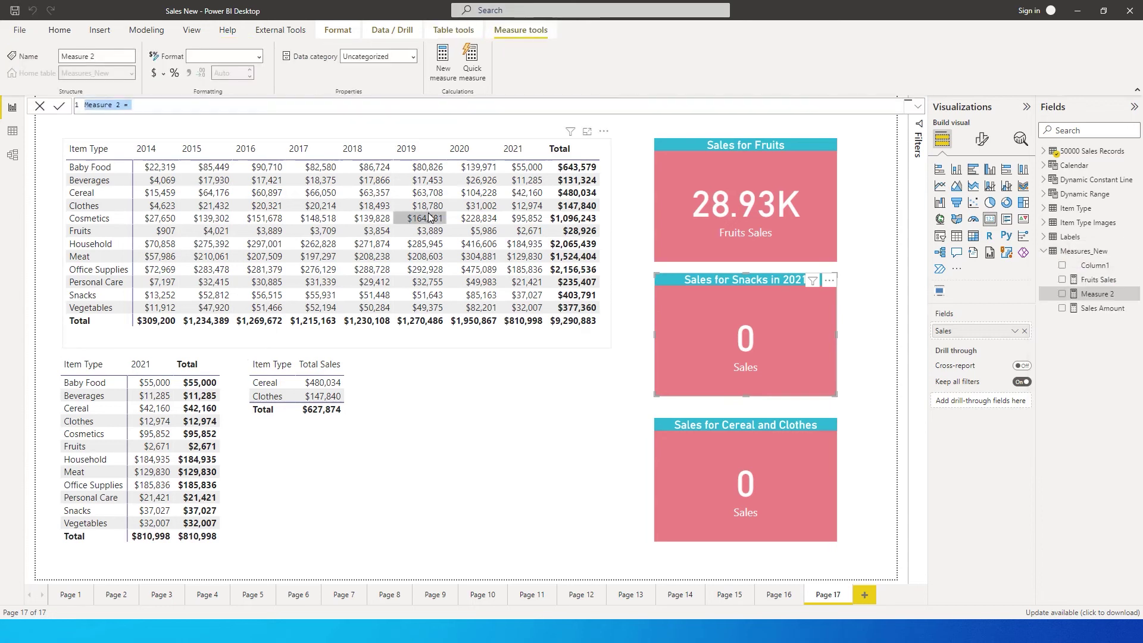
type("Sales fo")
type("r Snac")
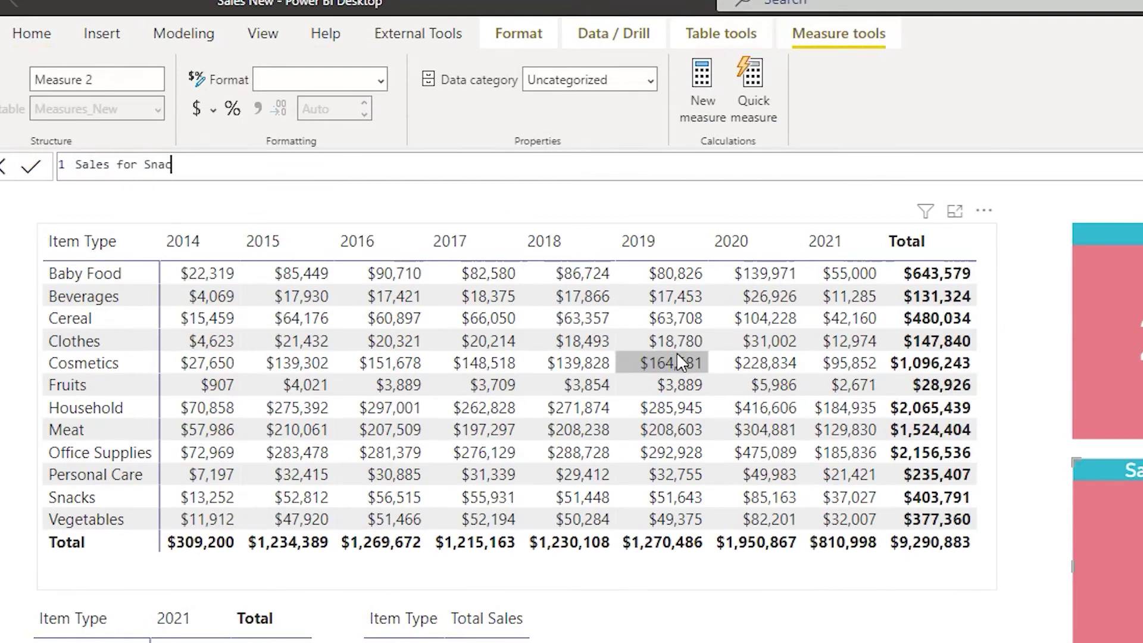
type("ks 2021 = ")
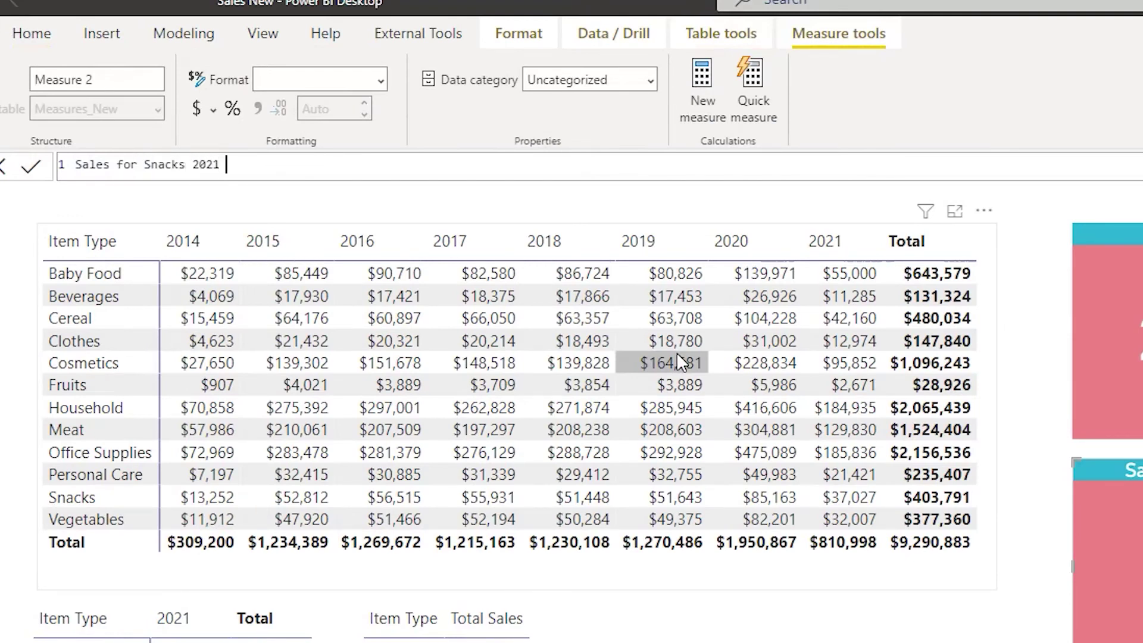
type("cal")
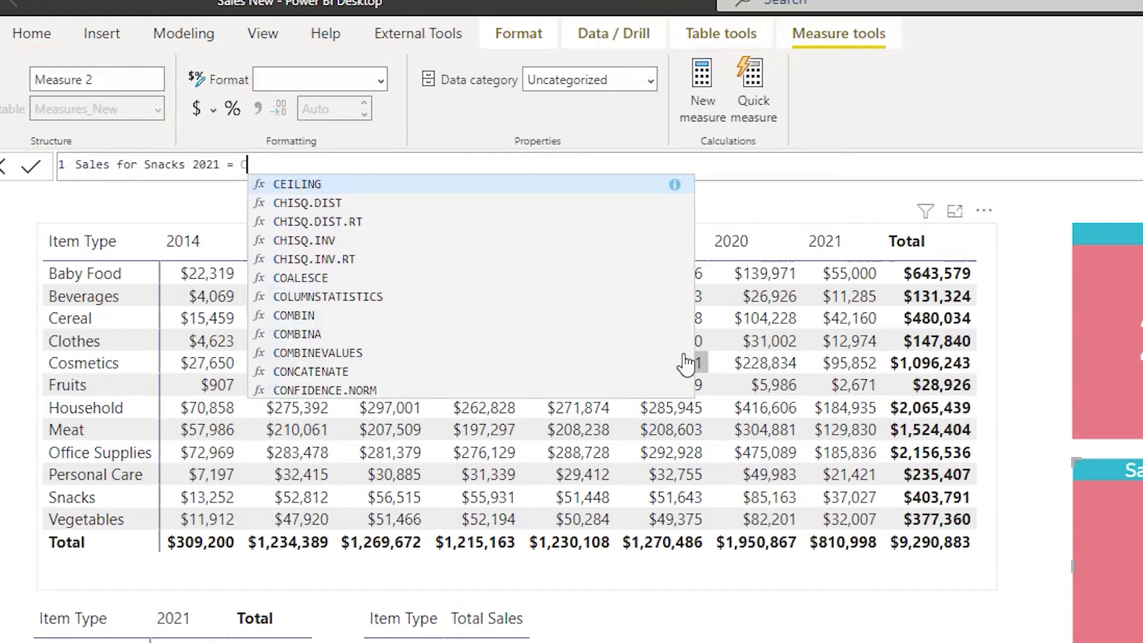
key("Tab")
type("(")
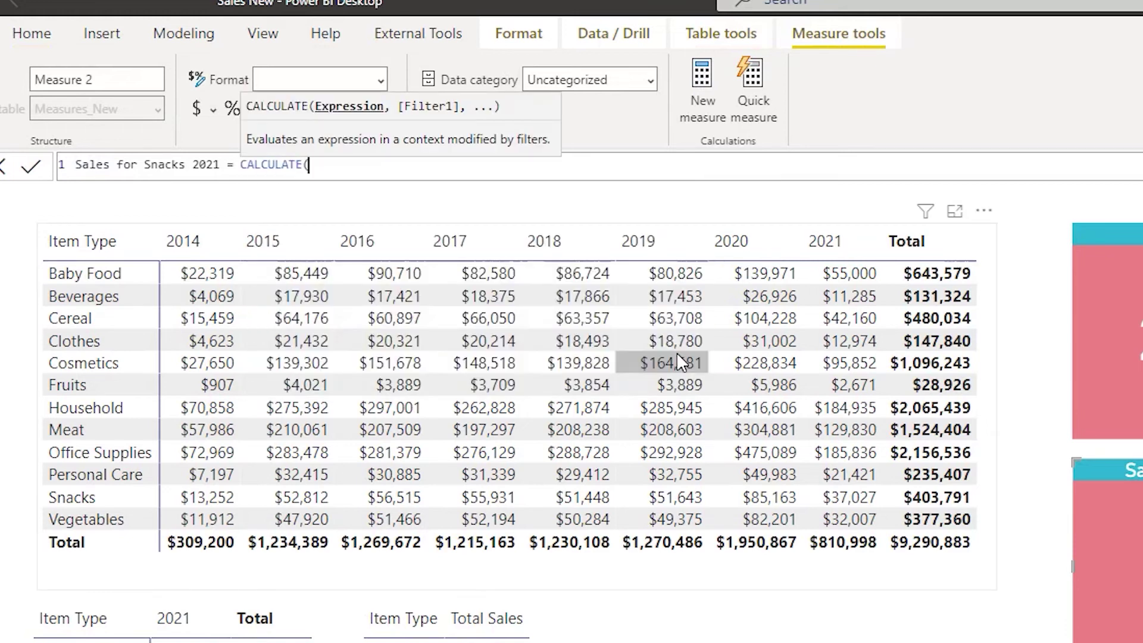
type("sales")
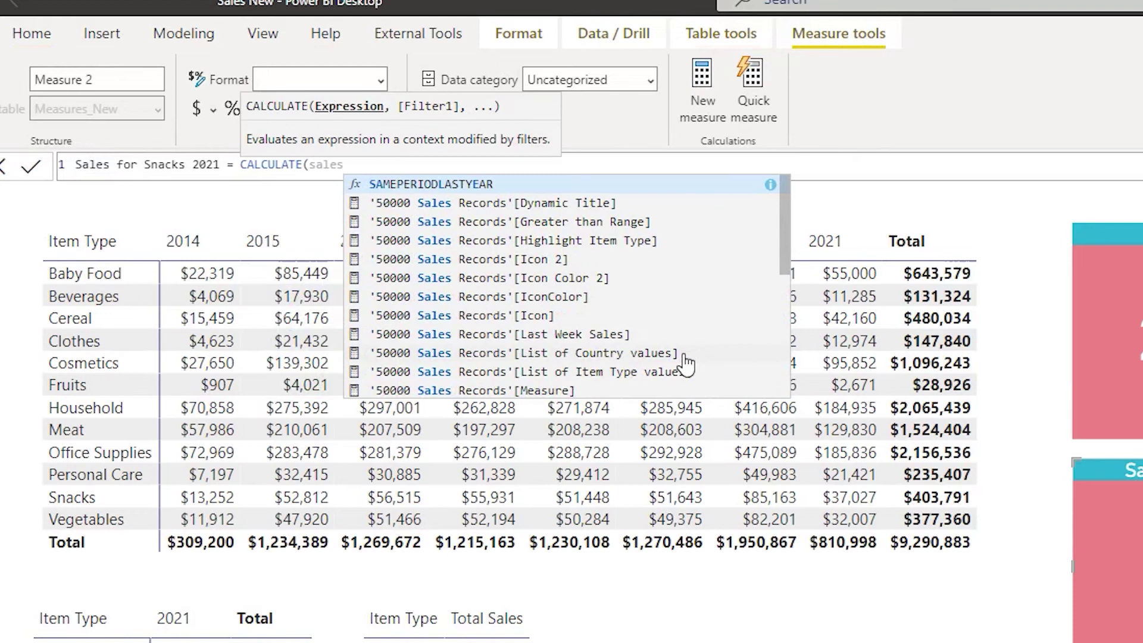
type(" amoun")
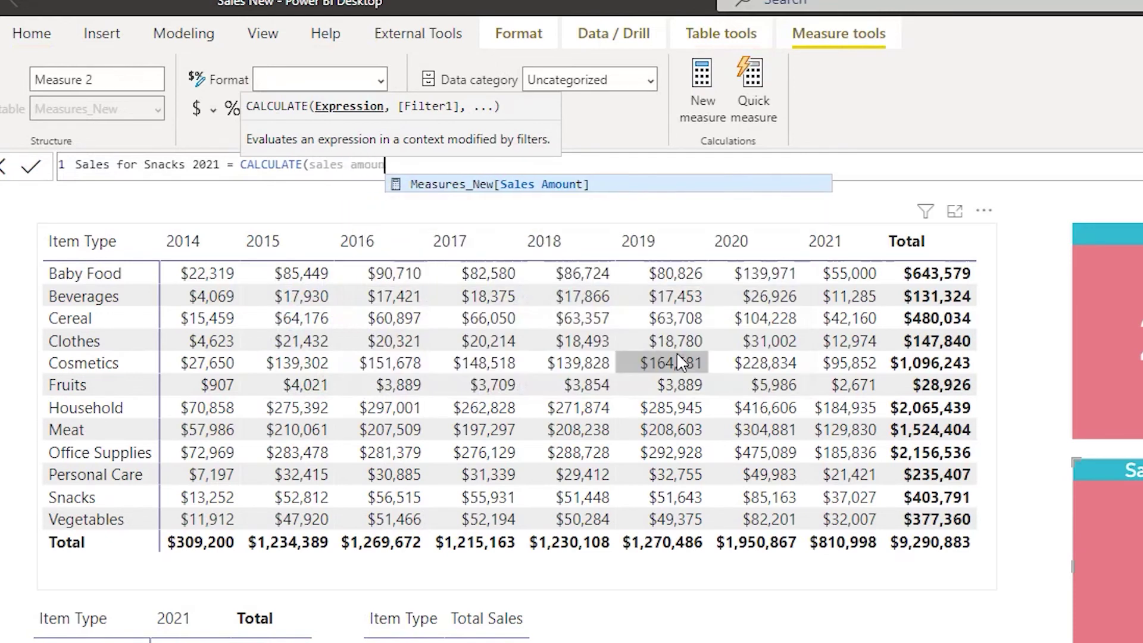
key("Tab")
type(",")
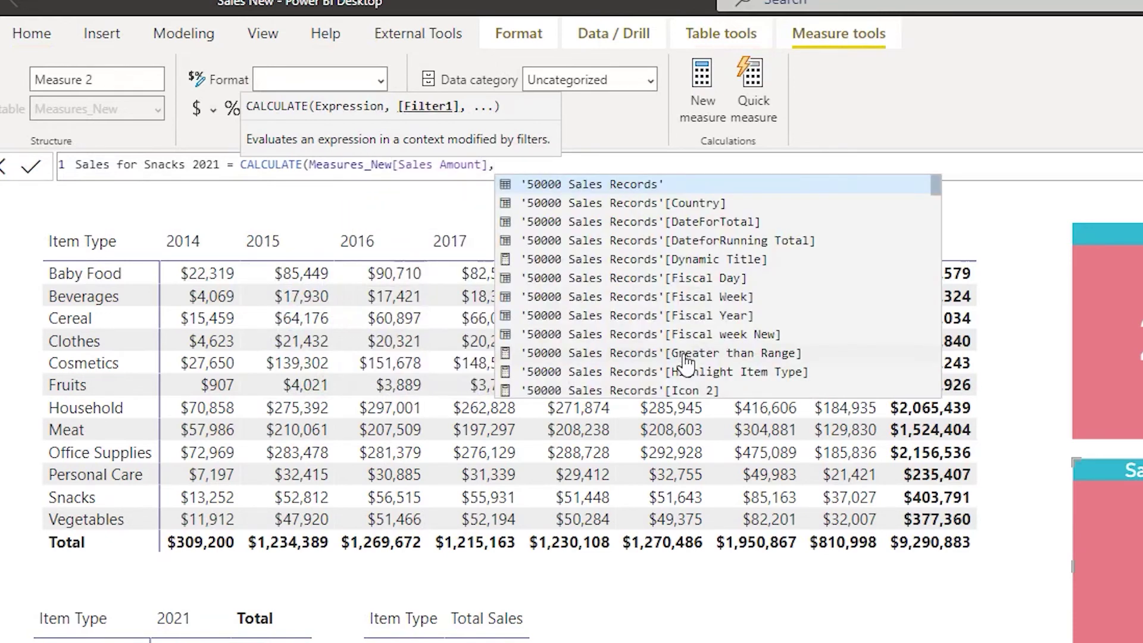
type("Item")
key("Down")
key("Down")
key("Down")
key("Down")
key("Down")
key("Down")
key("Down")
key("Down")
key("Down")
key("Down")
key("Tab")
type("= \"Snacks\"")
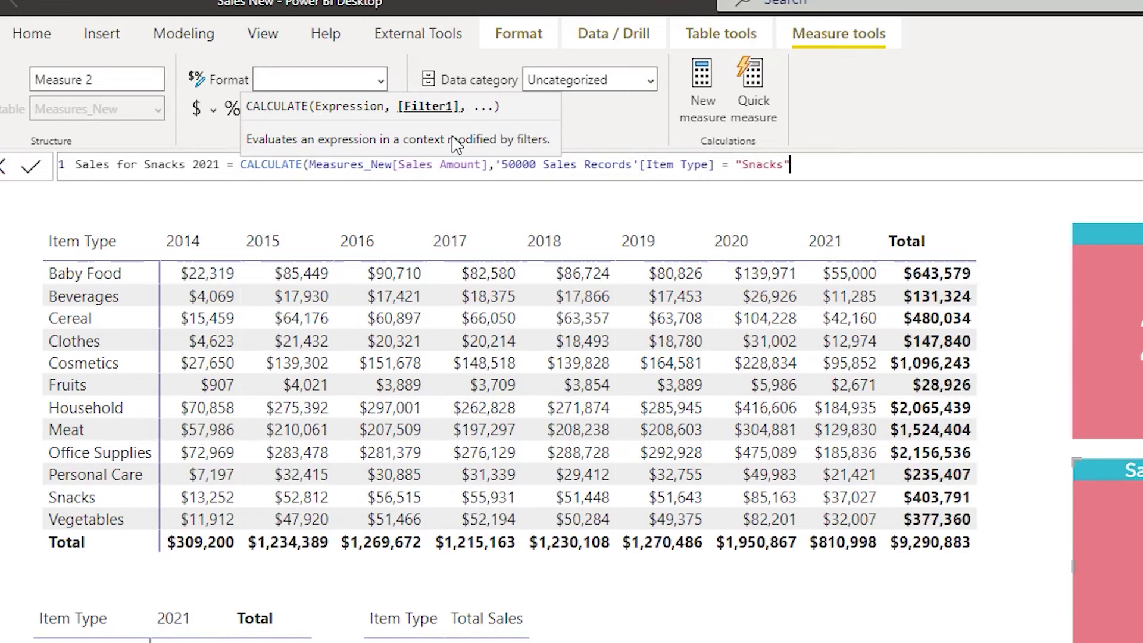
type(",")
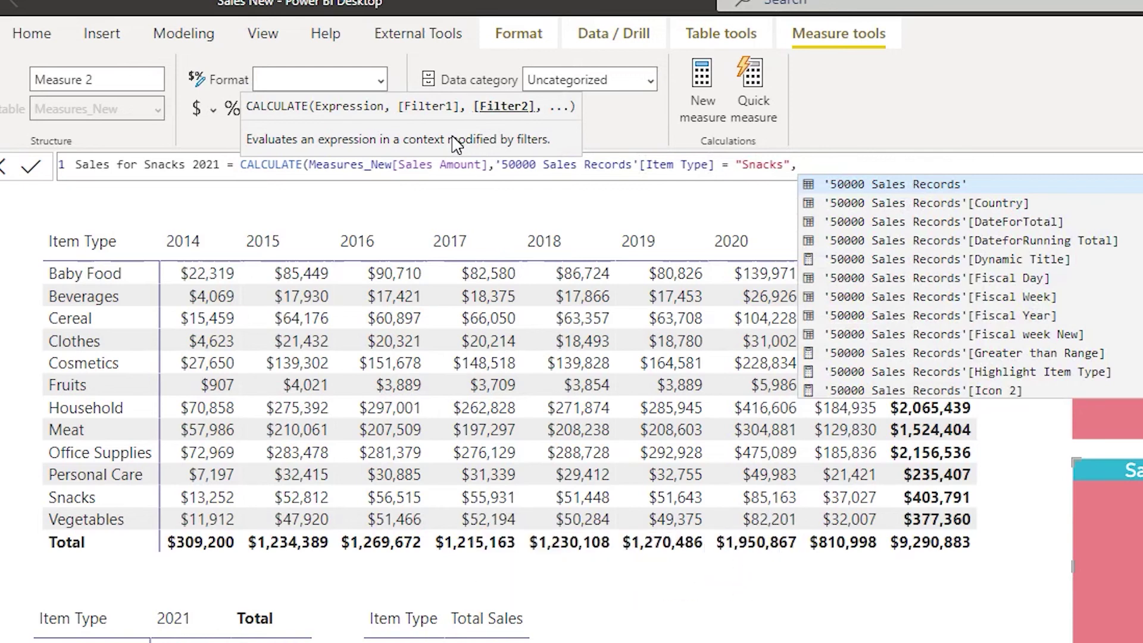
- Add the Fiscal Year = 2021 filter and close the formula's parenthesis
type("fisc")
key("BackSpace")
key("BackSpace")
key("BackSpace")
key("BackSpace")
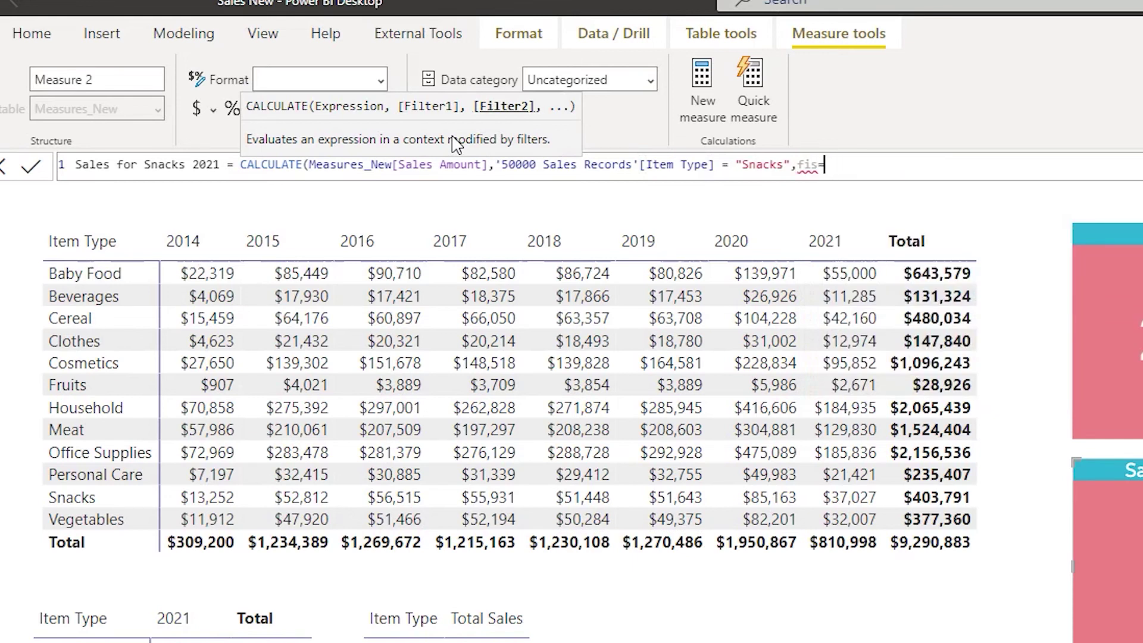
type("Fisca")
key("Down")
key("Down")
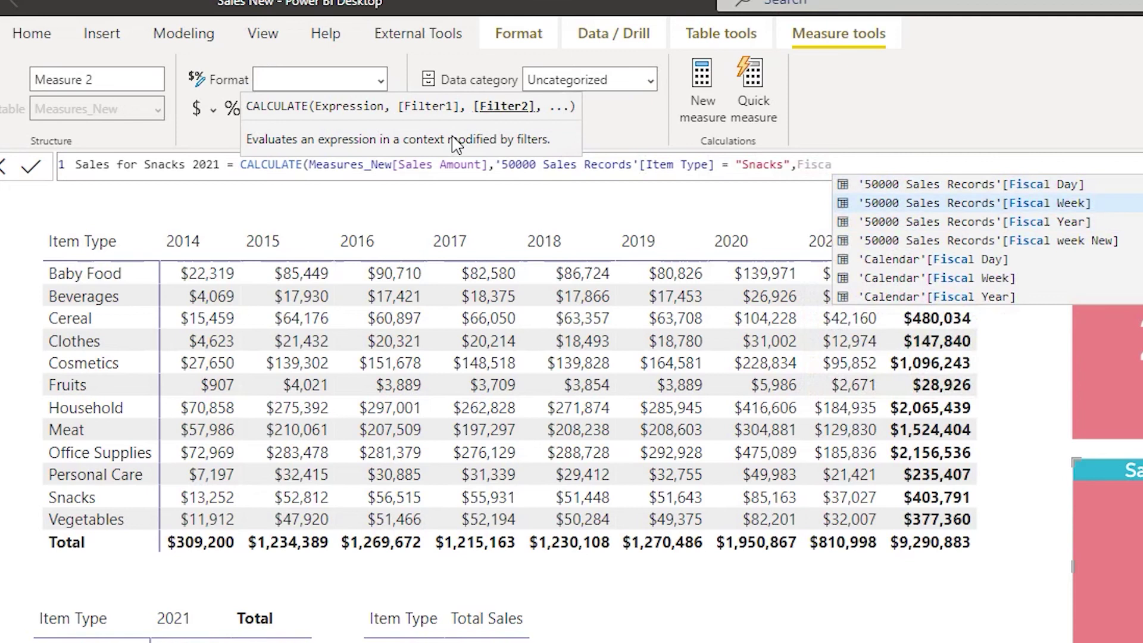
key("Tab")
type("= ")
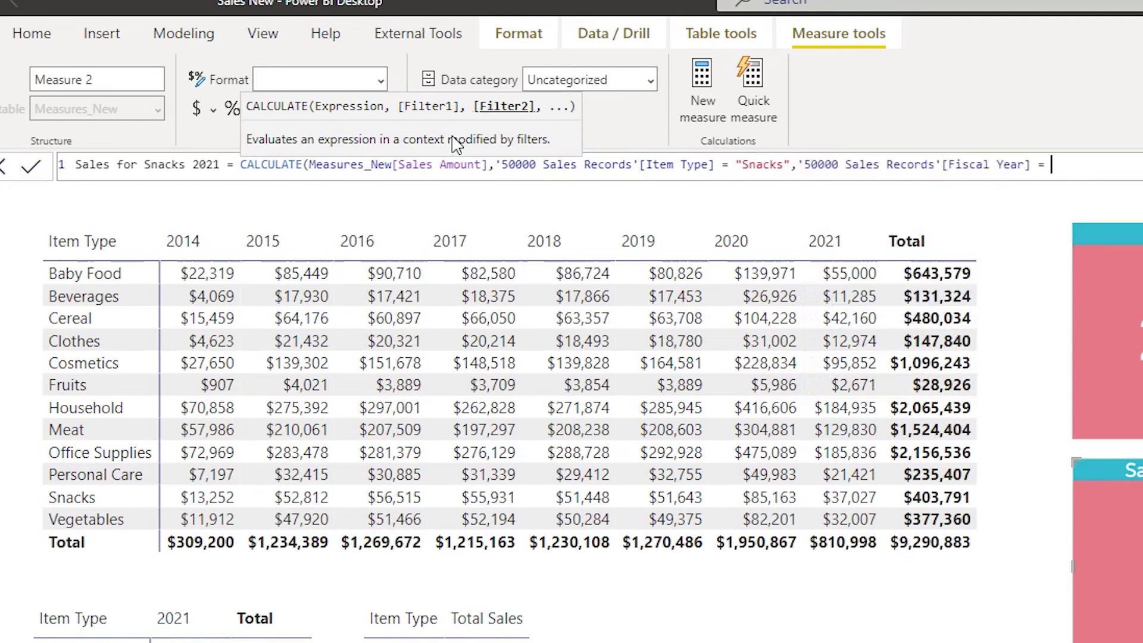
type("2021")
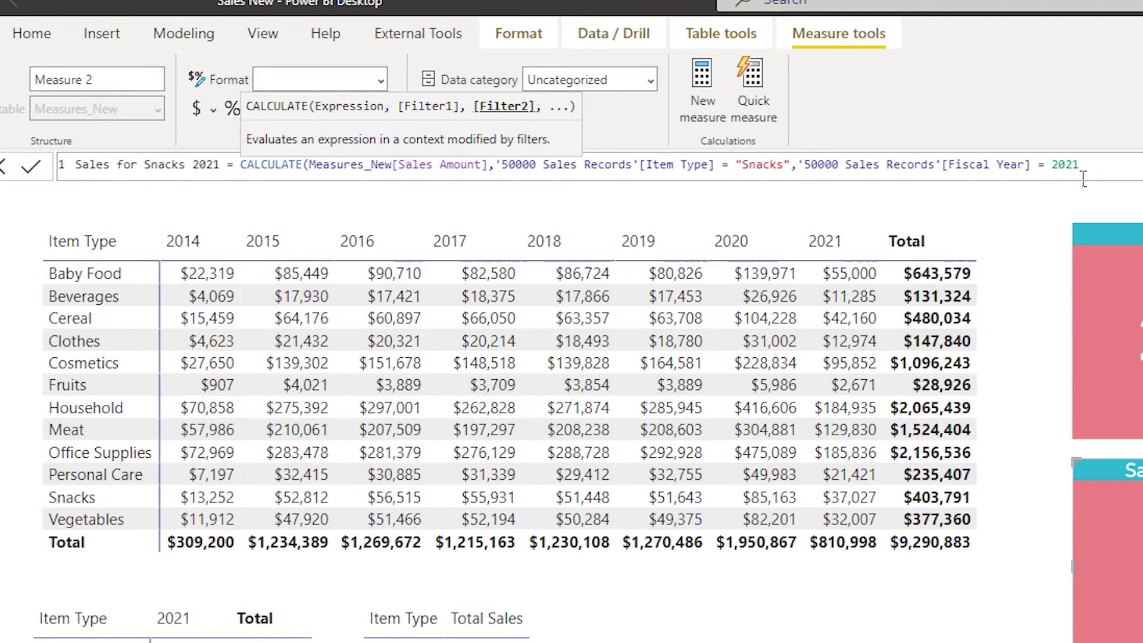
type(")")
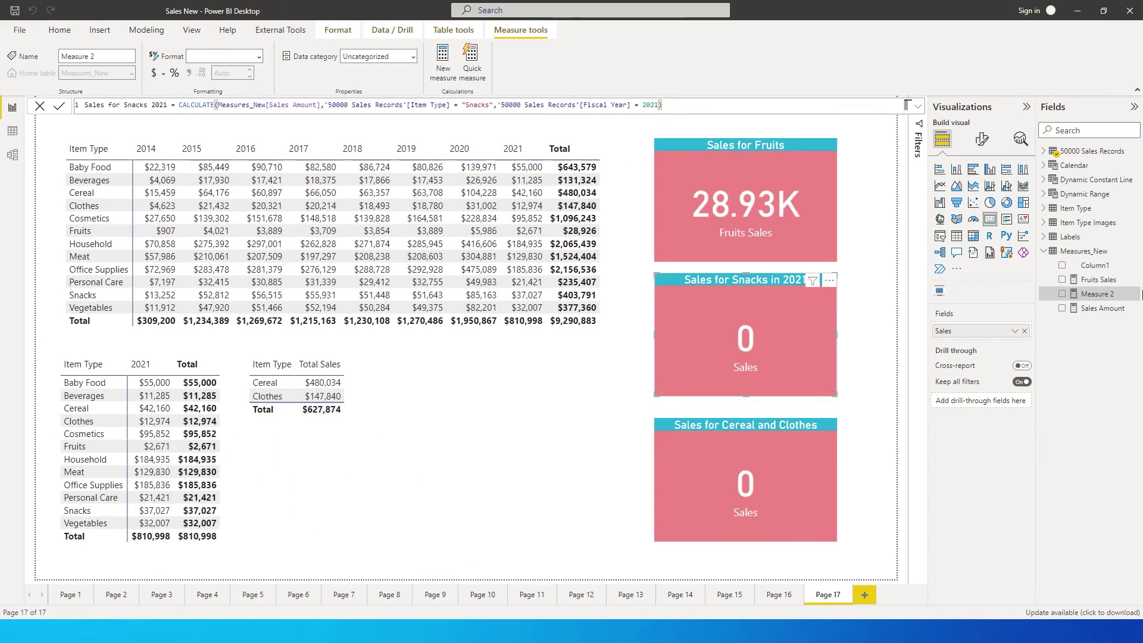
- Commit Sales for Snacks 2021 and show it on the Snacks card, now 37.03K
key("Return")
left_click_drag(1098, 320, 986, 335)
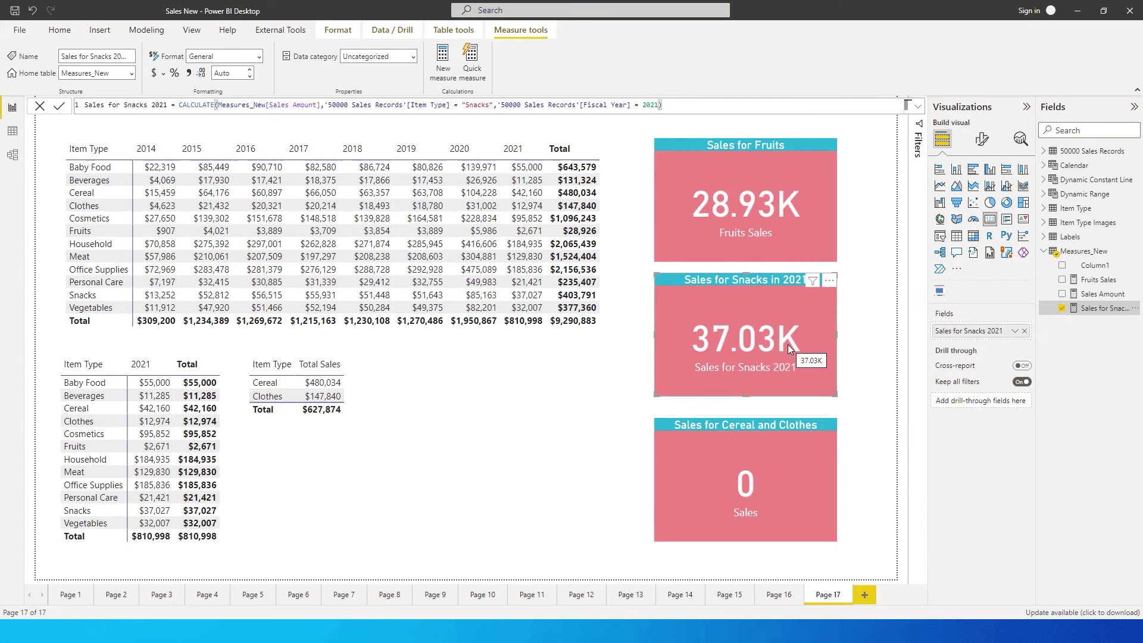
left_click(727, 485)
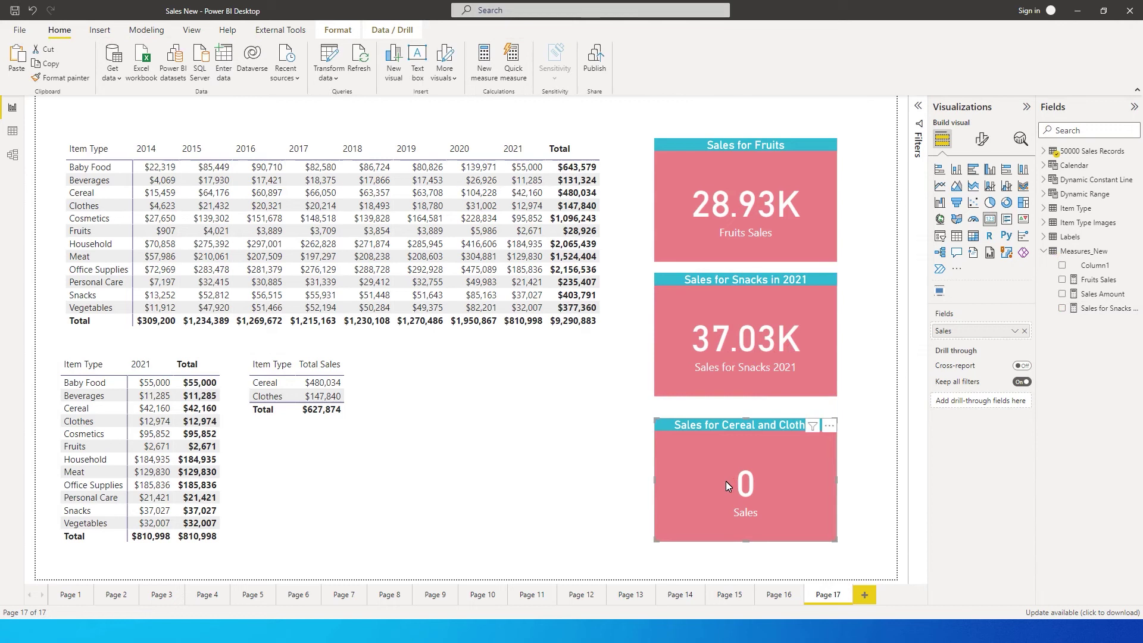
- Start a new Measures_New measure: C&C Sales = CALCULATE(Measures_New[Sales Amount] …)
left_click(1105, 308)
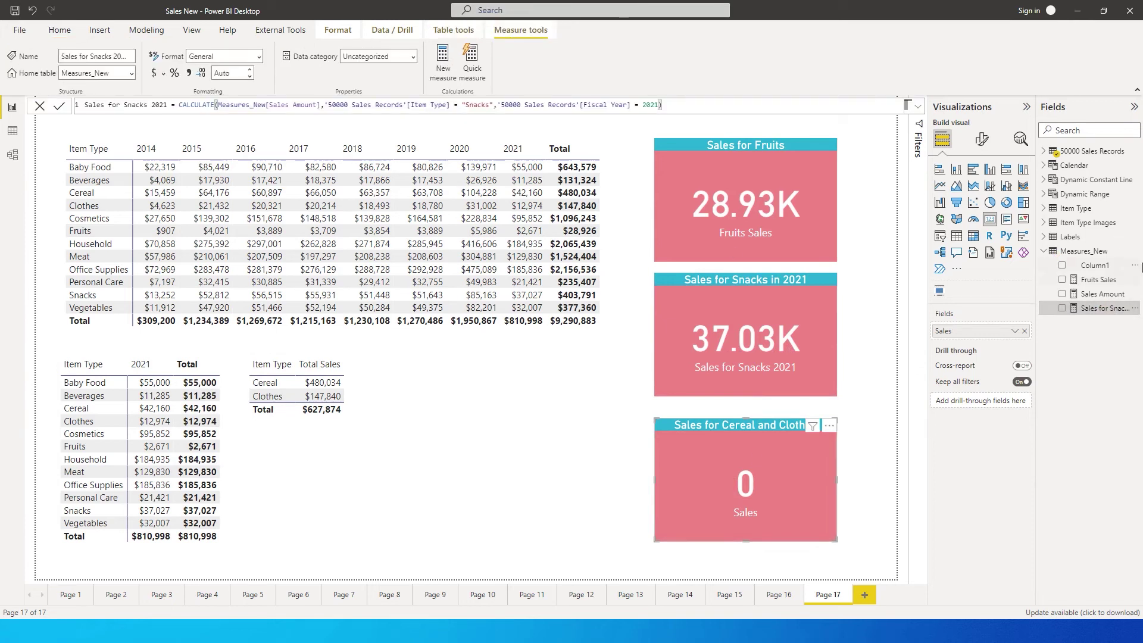
right_click(1136, 254)
left_click(1072, 260)
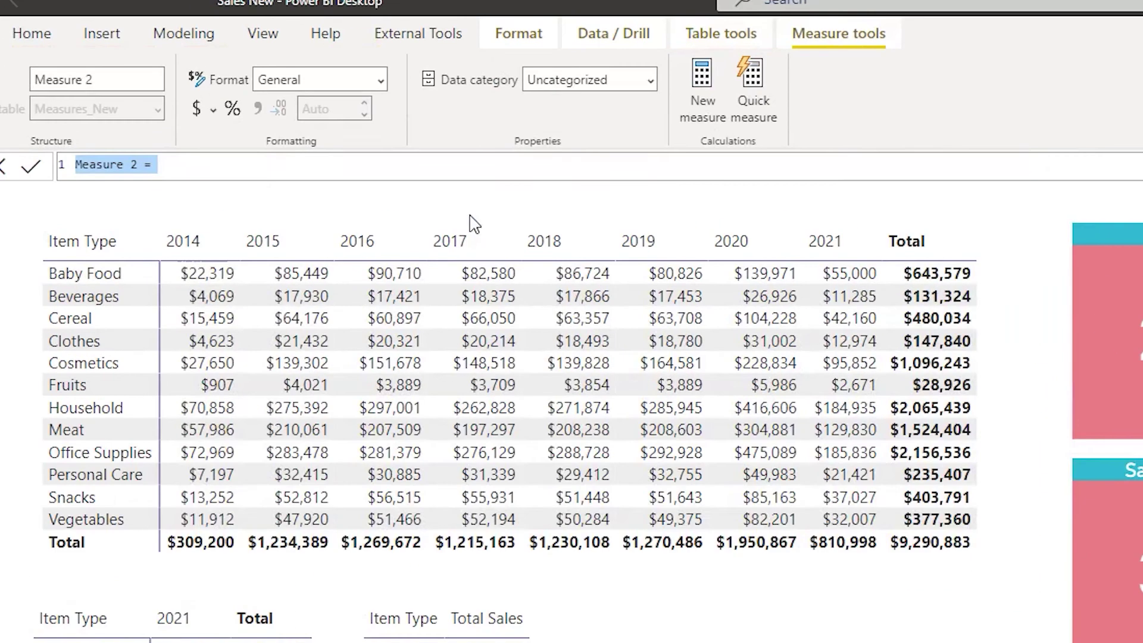
type("Sa")
key("BackSpace")
key("BackSpace")
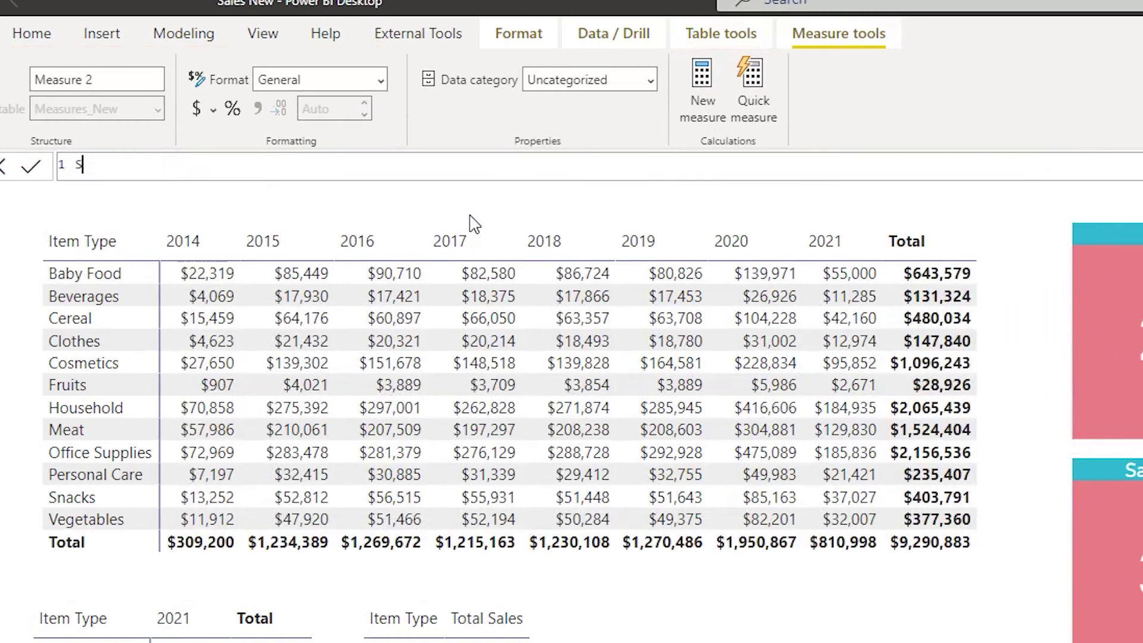
type("C&C Sales = CAL")
key("Tab")
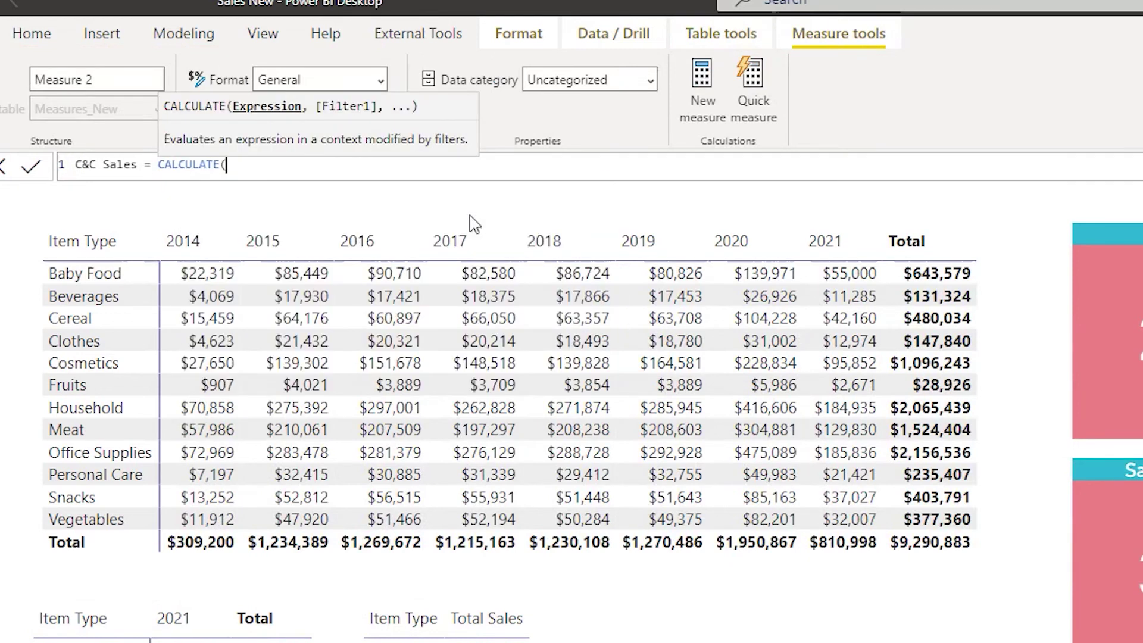
type("sale")
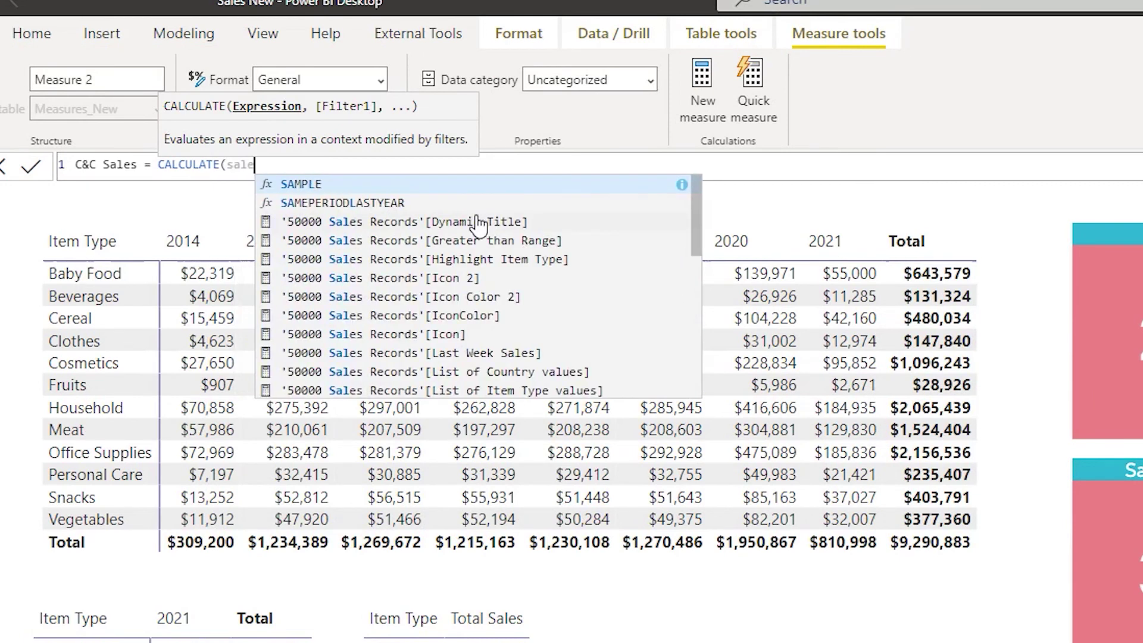
type("s amount")
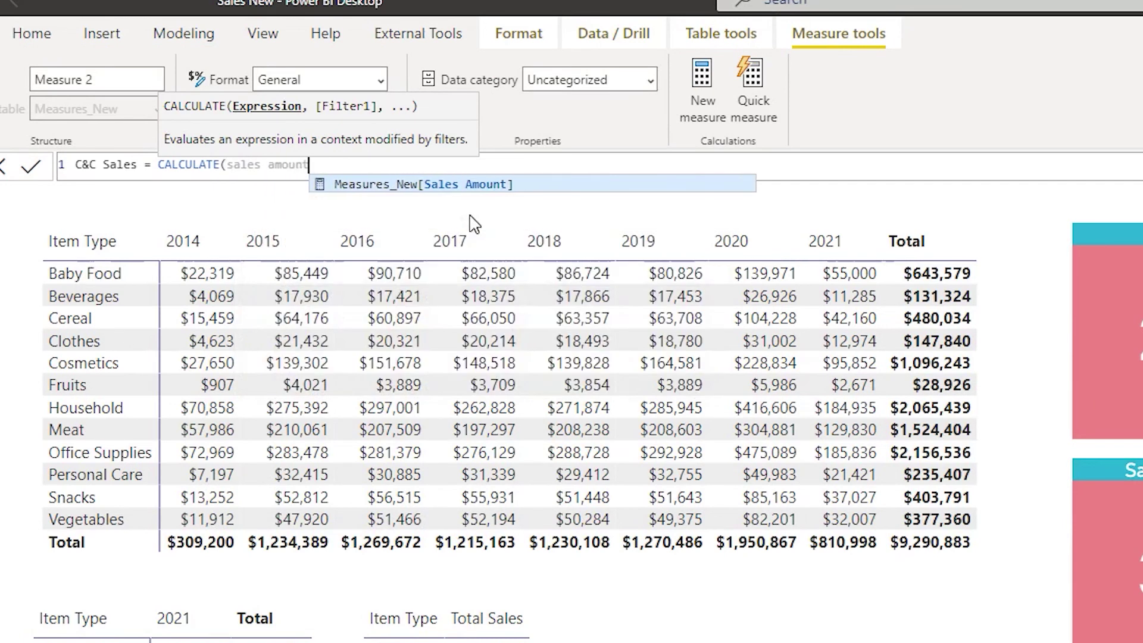
key("Tab")
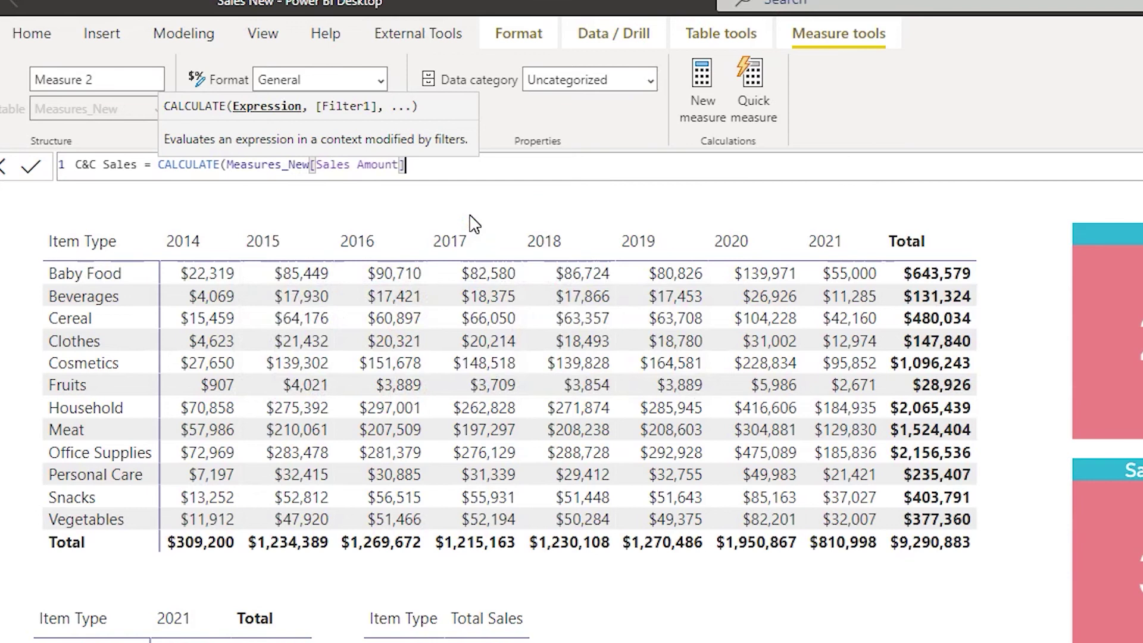
- Add Item Type = "Cereal" and Item Type = "Clothes" filters, then commit C&C Sales
type(",item")
key("Down")
key("Down")
key("Down")
key("Down")
key("Down")
key("Down")
key("Down")
key("Tab")
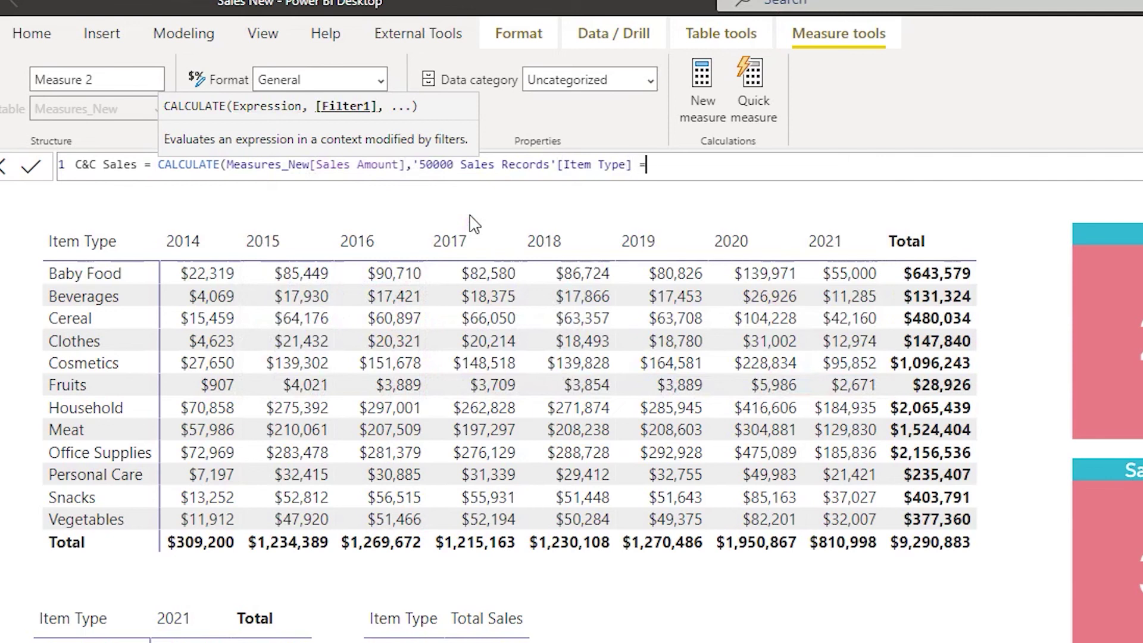
type("= \"Cereal\",")
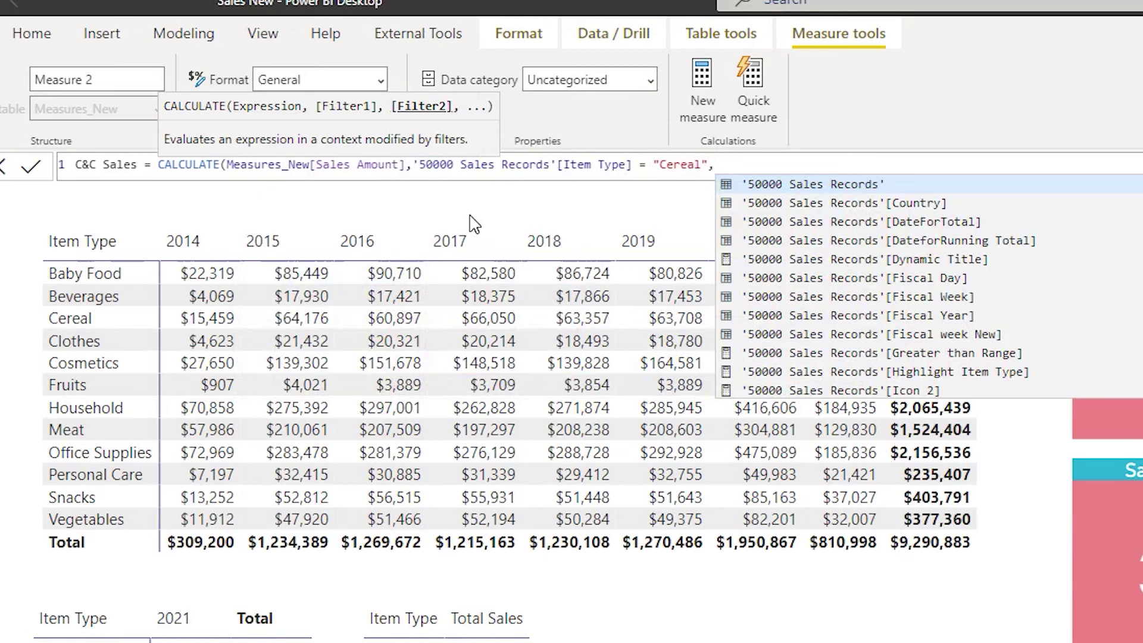
type("item")
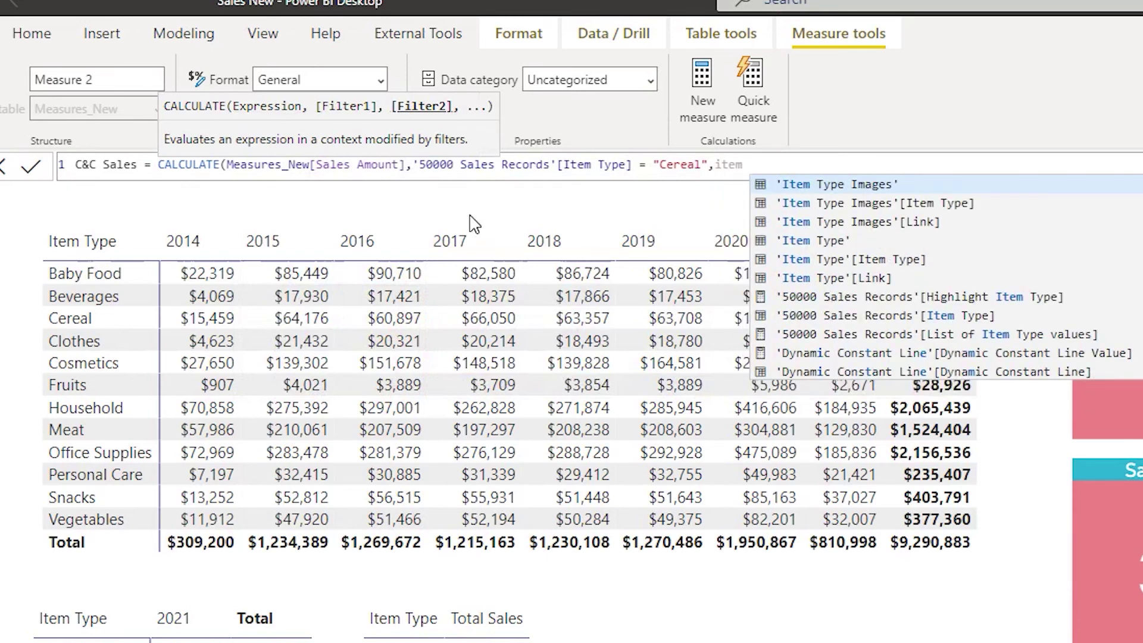
type(" type")
key("Down")
key("Down")
key("Down")
key("Down")
key("Down")
key("Down")
key("Down")
key("Tab")
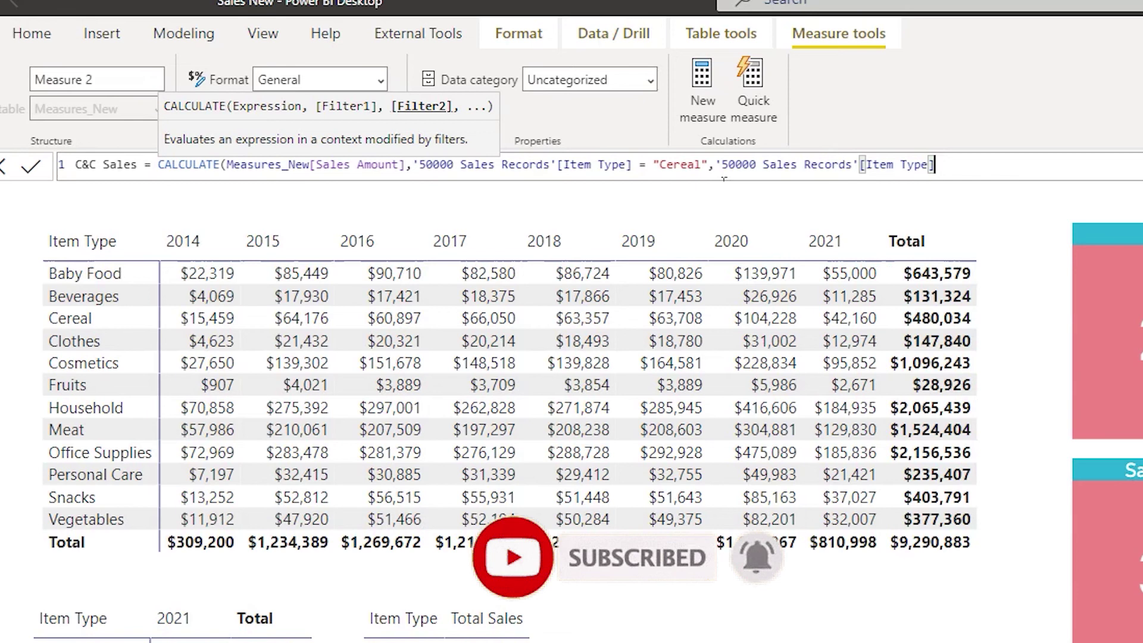
type("= ")
type("\"Clothe")
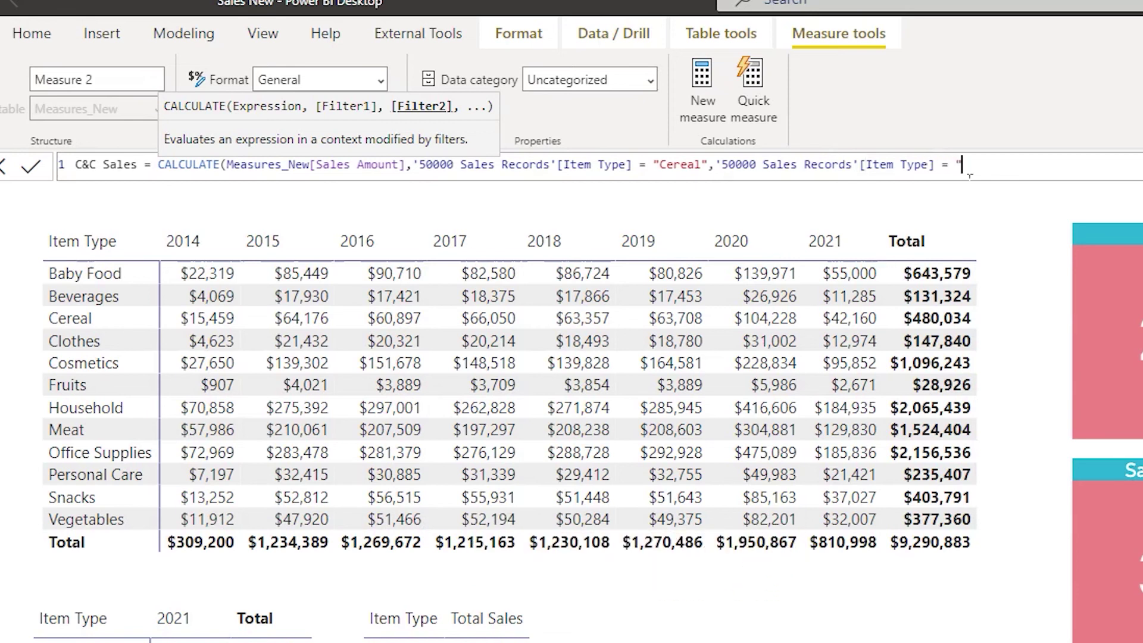
type("s\")")
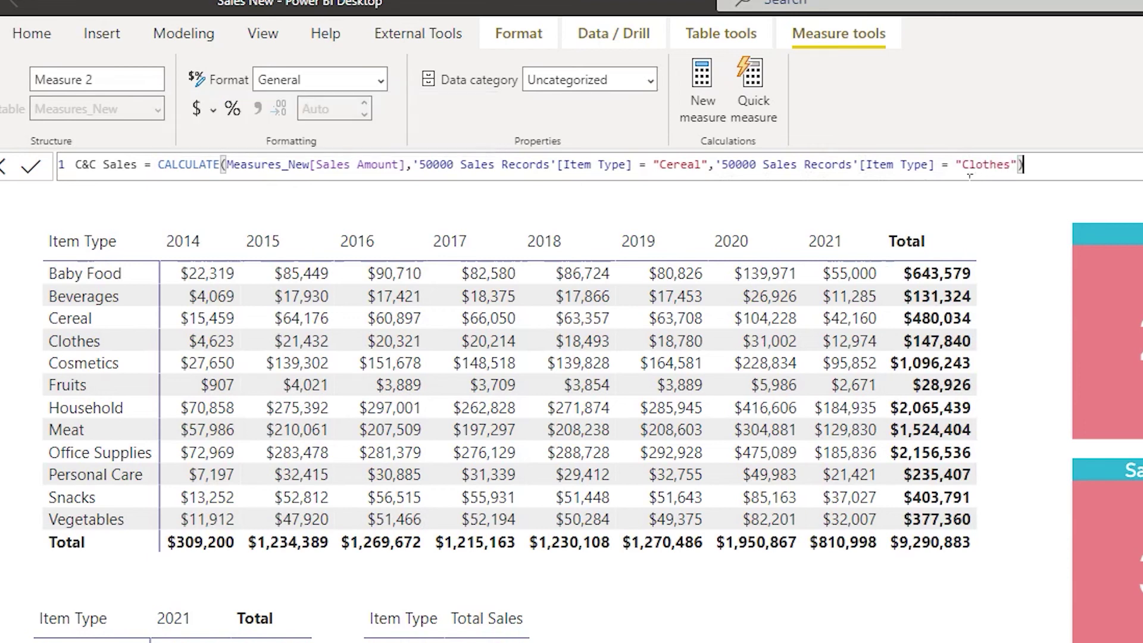
key("Return")
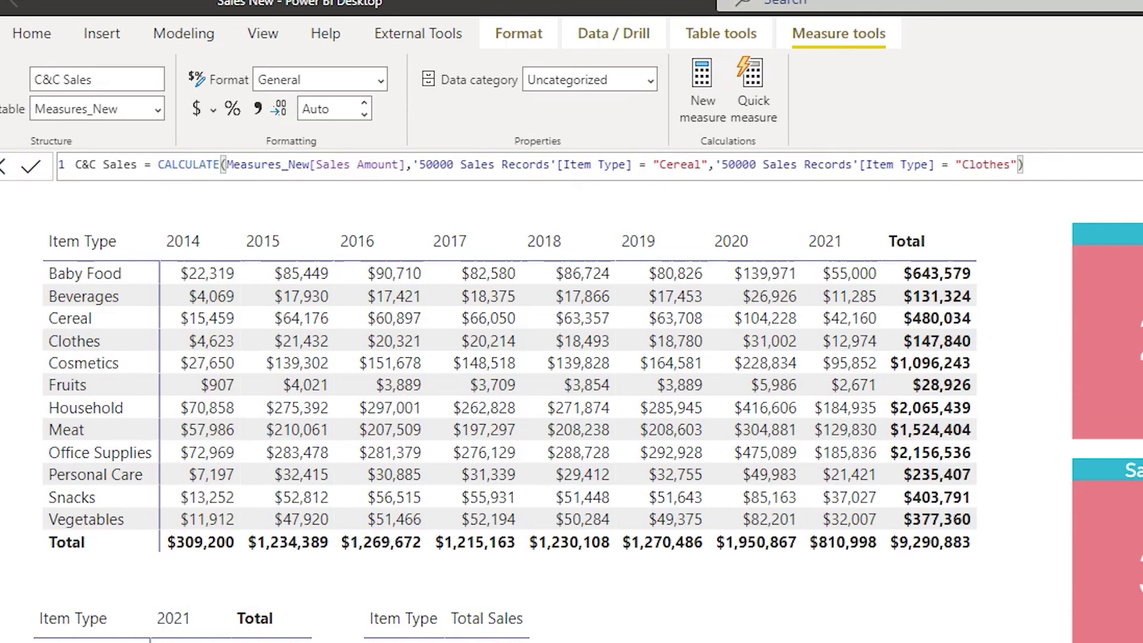
- Delete the separate Clothes filter from C&C Sales and add || after the Cereal condition
left_click(715, 165)
left_click_drag(1024, 165, 710, 181)
key("BackSpace")
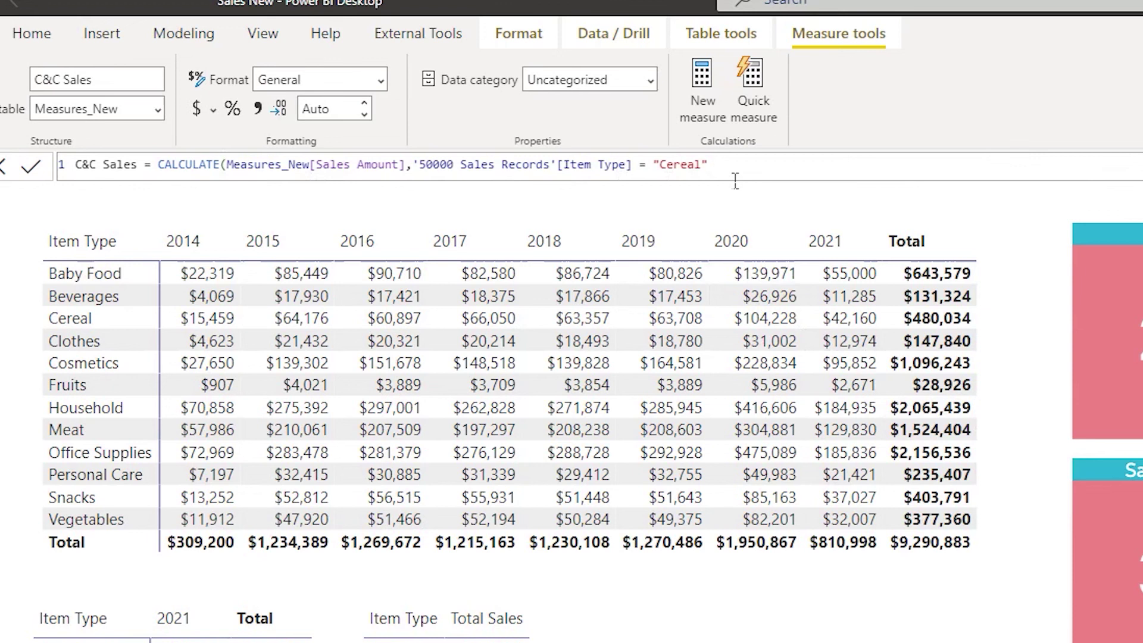
type("||")
- Finish the OR condition with Item Type = "Clothes" and commit C&C Sales, showing 627.87K
type("iteam")
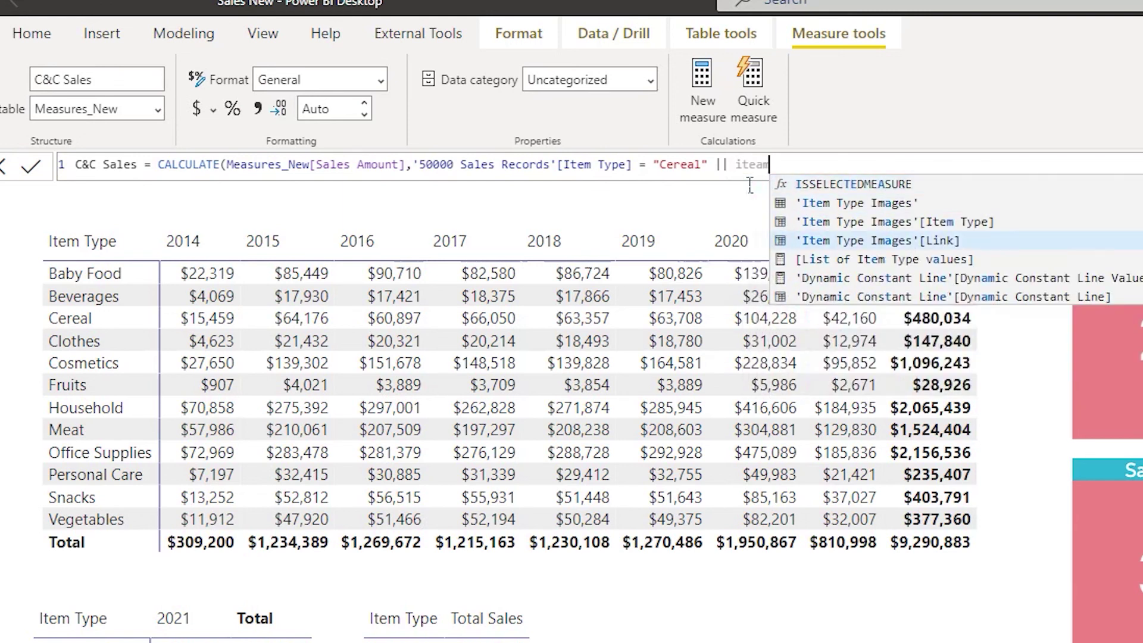
key("Escape")
key("BackSpace")
key("BackSpace")
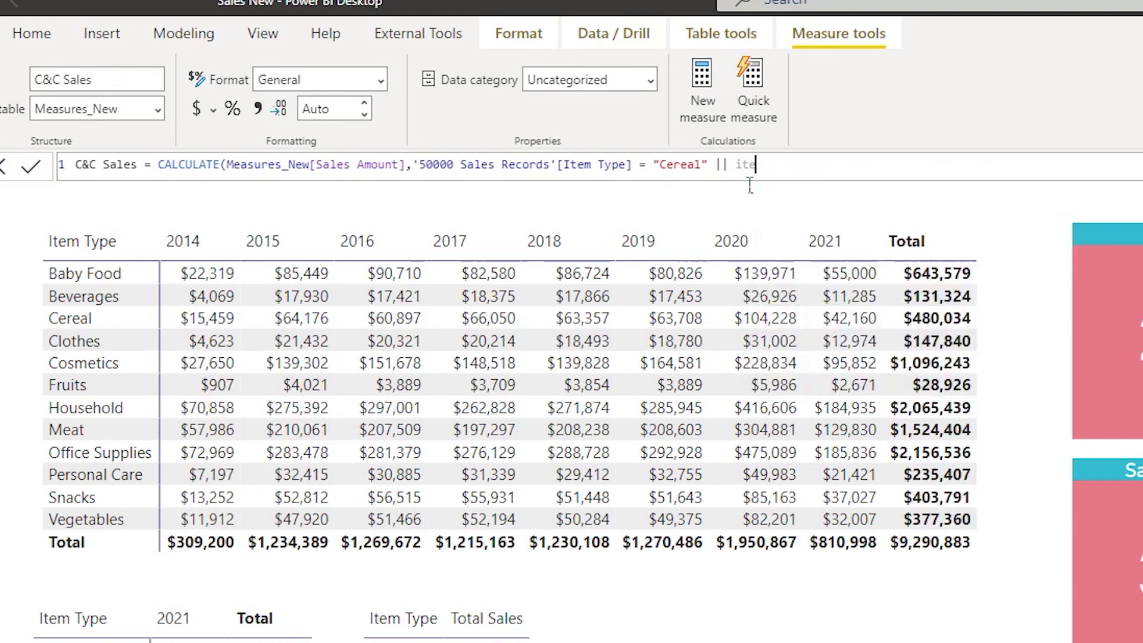
type("m")
key("Down")
key("Down")
key("Down")
key("Down")
key("Down")
key("Down")
key("Down")
key("Down")
key("Down")
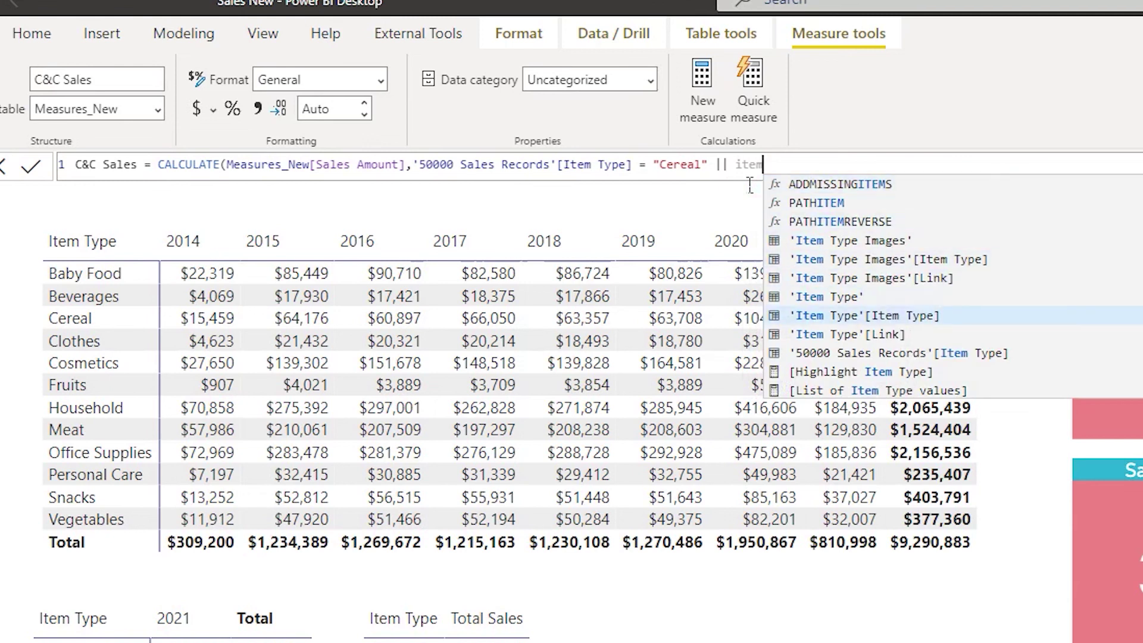
key("Tab")
type("= ")
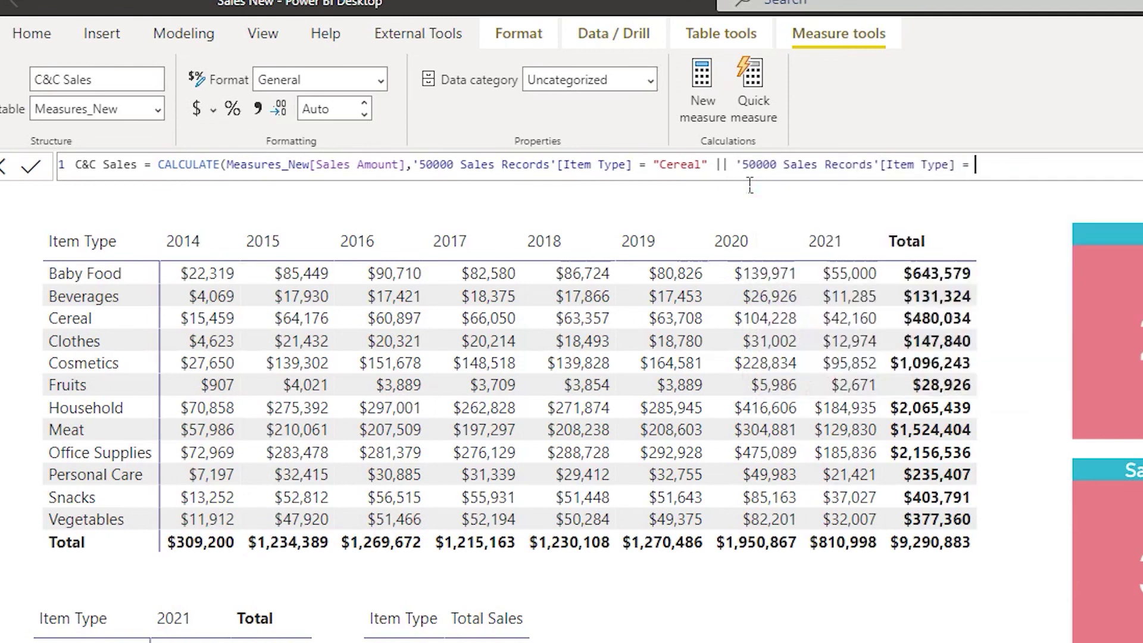
type("\"Clothes\")")
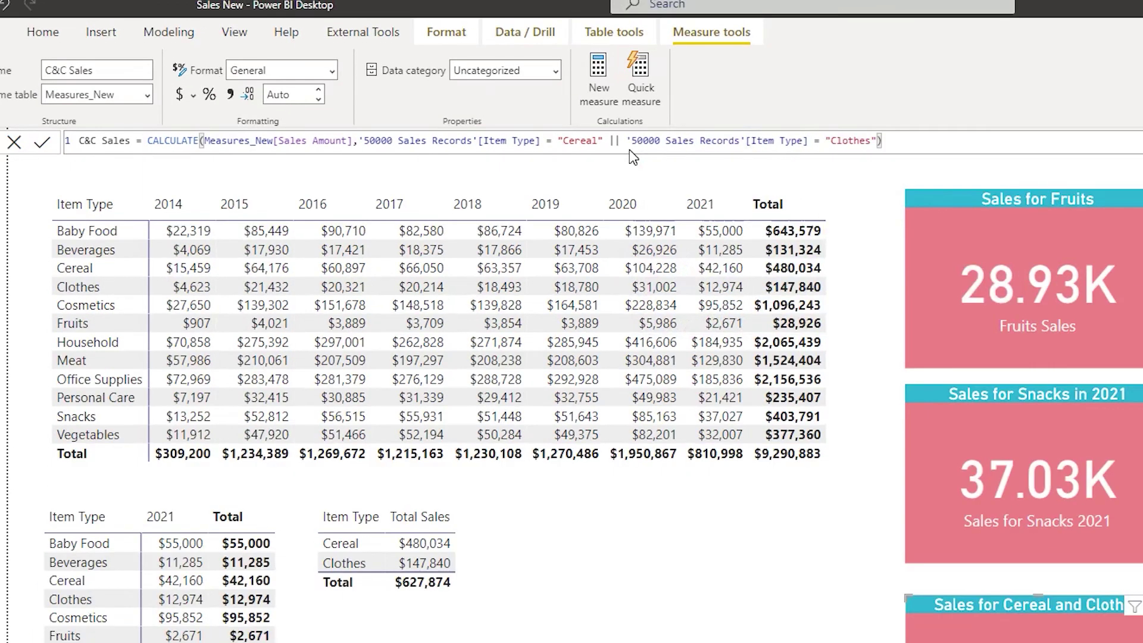
key("Return")
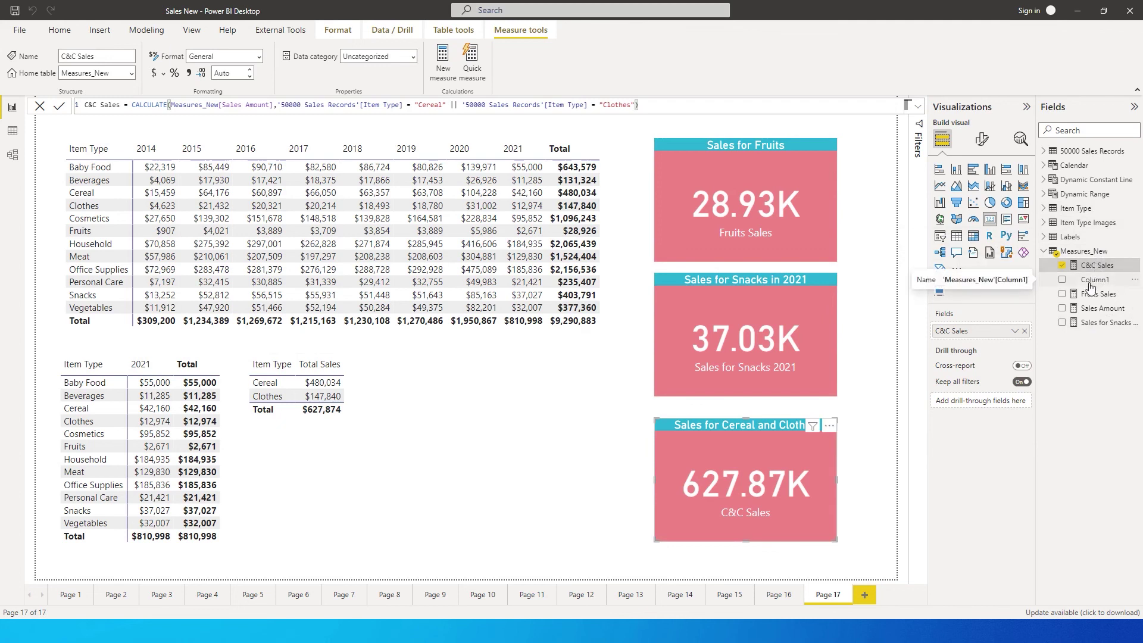
- Delete Column1 from the Measures_New table in the model and confirm
left_click(1135, 279)
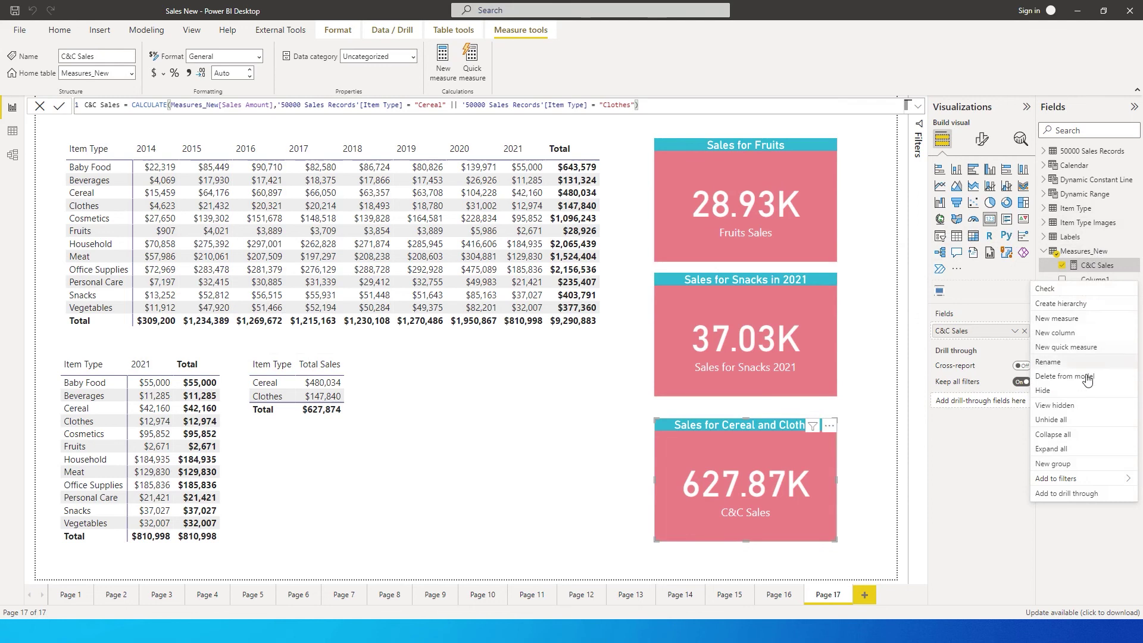
left_click(1081, 377)
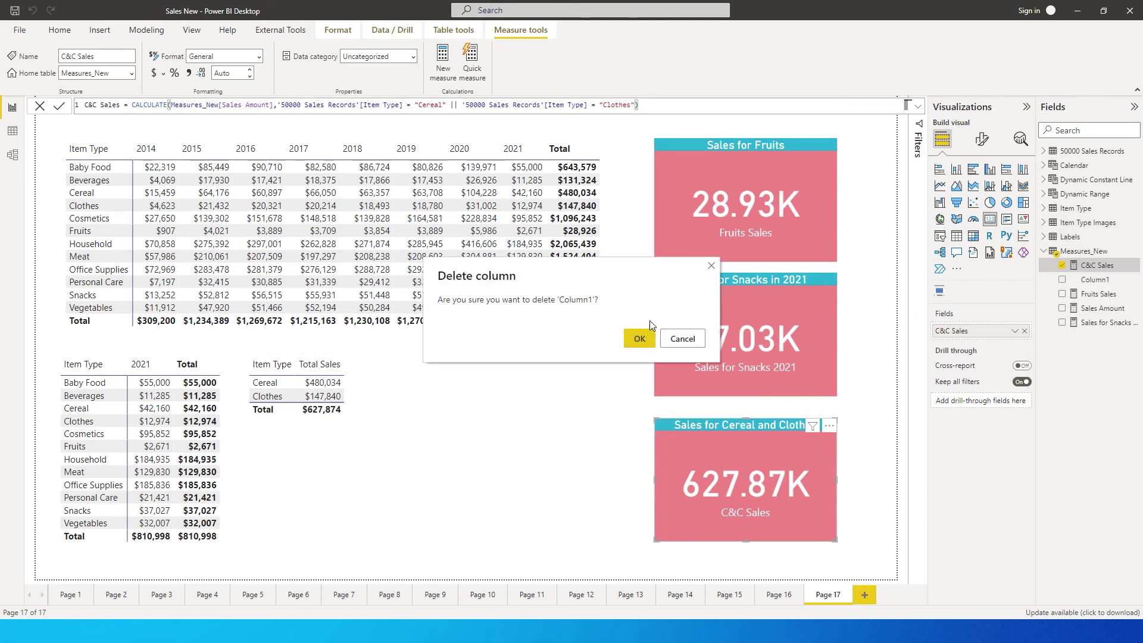
left_click(640, 338)
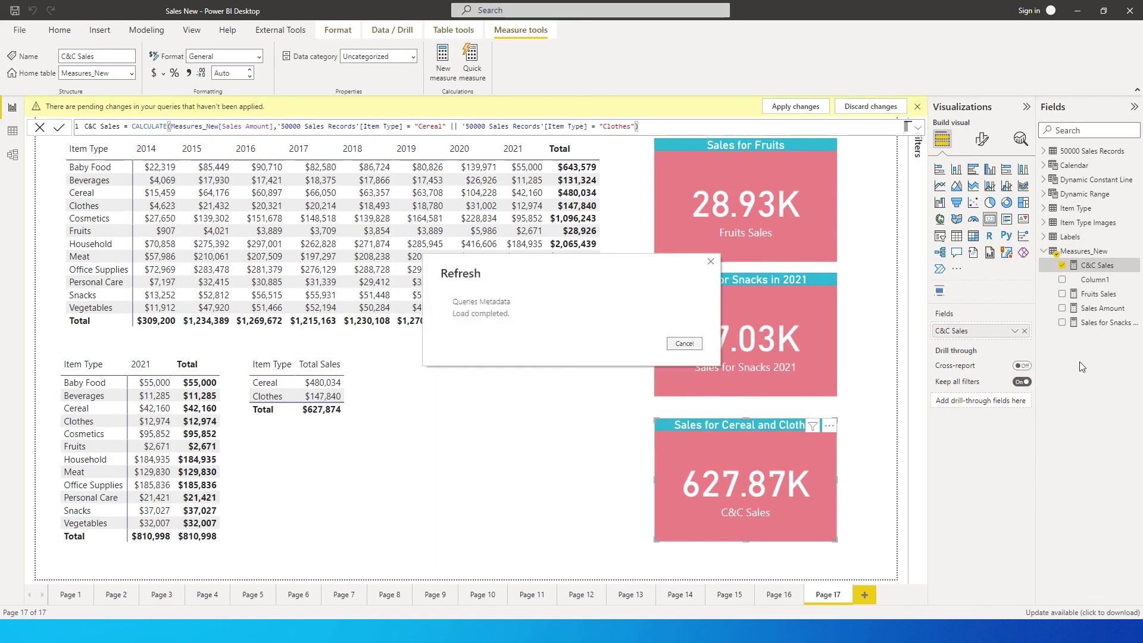